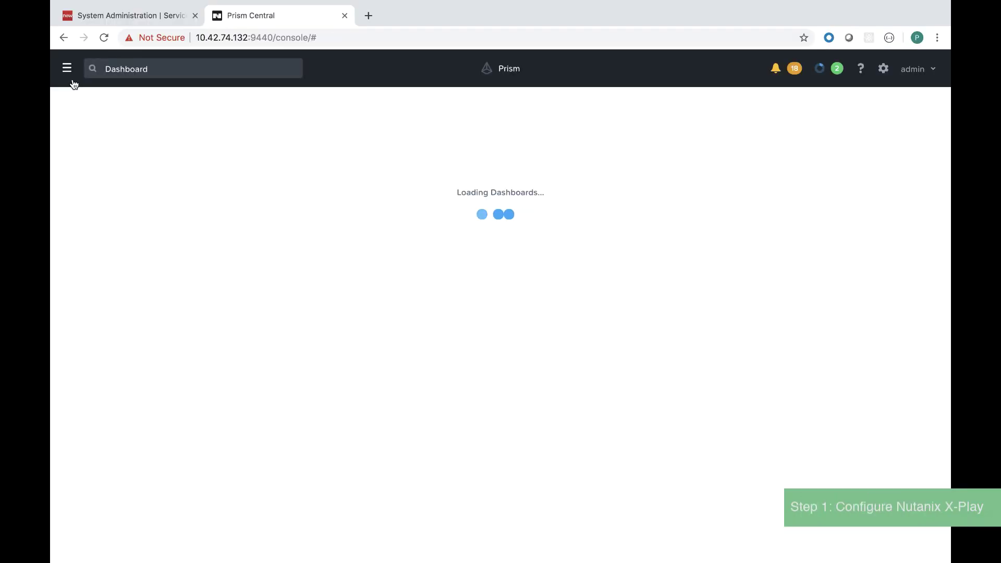
Sign in to Prism Central and clone the Send to ServiceNow action in Action Gallery.
click(68, 68)
mouse_move(125, 221)
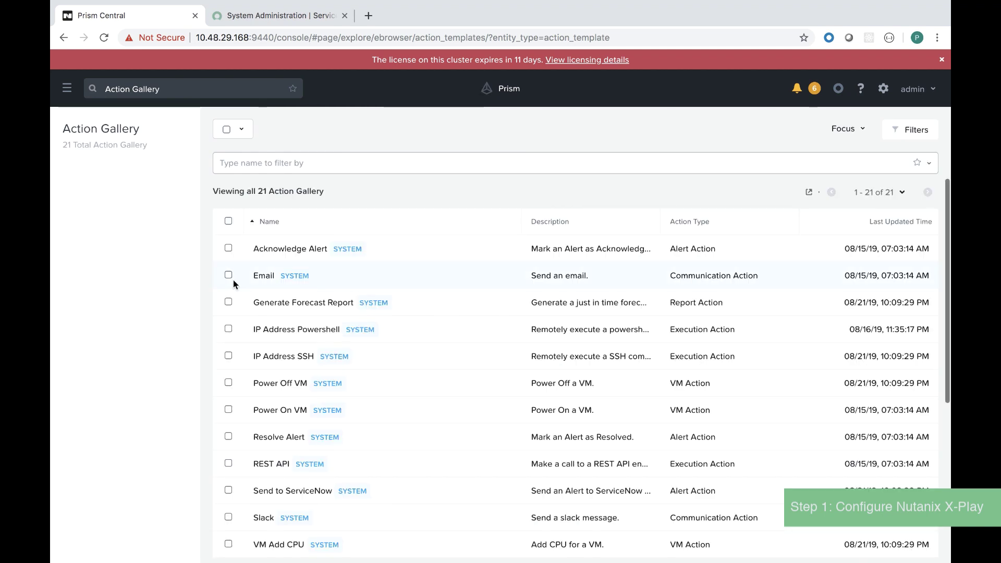
scroll(232, 312, down, 2)
click(228, 371)
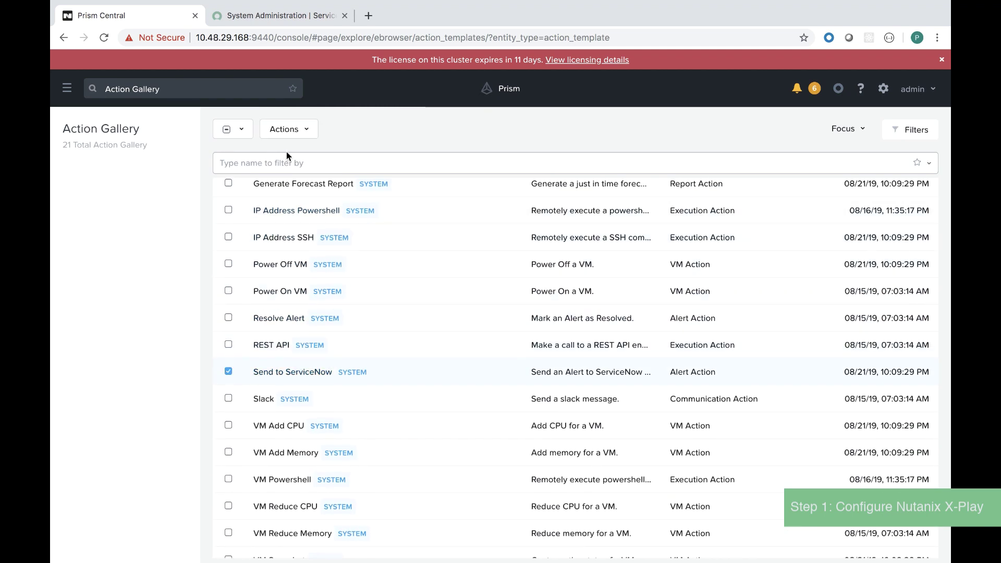
click(288, 132)
click(290, 161)
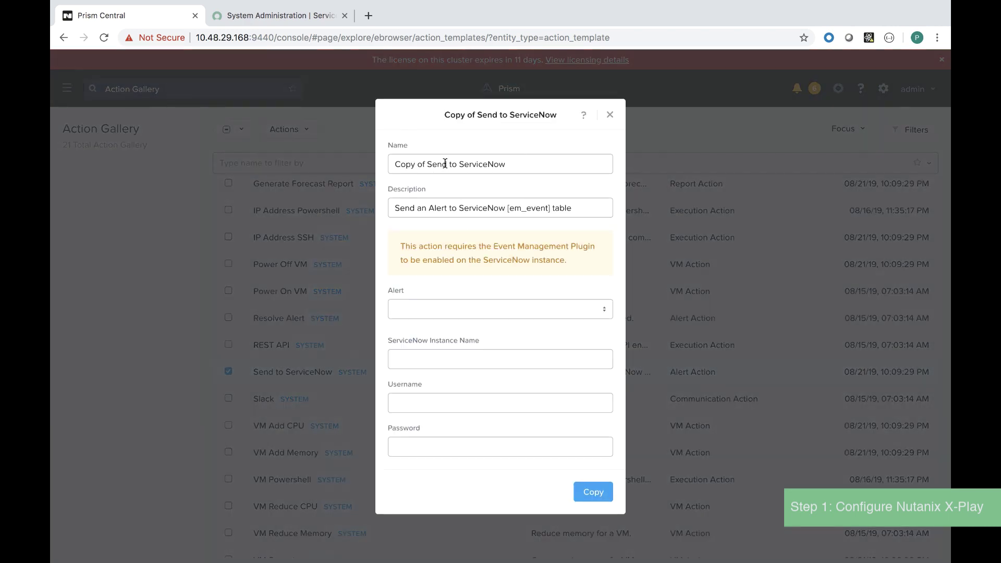
Rename the copy to 'Send to Nutanix ServiceNow Instance'.
click(426, 164)
key(super+shift+Left)
key(BackSpace)
click(427, 163)
text(Nutanix)
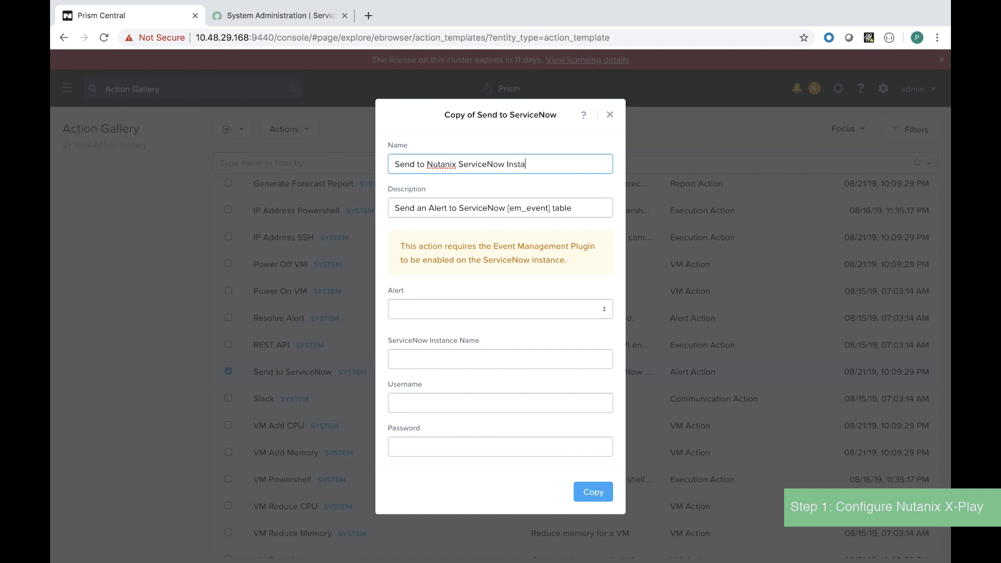
Fill in the instance name copied from the ServiceNow address and the username, then create the action.
click(470, 360)
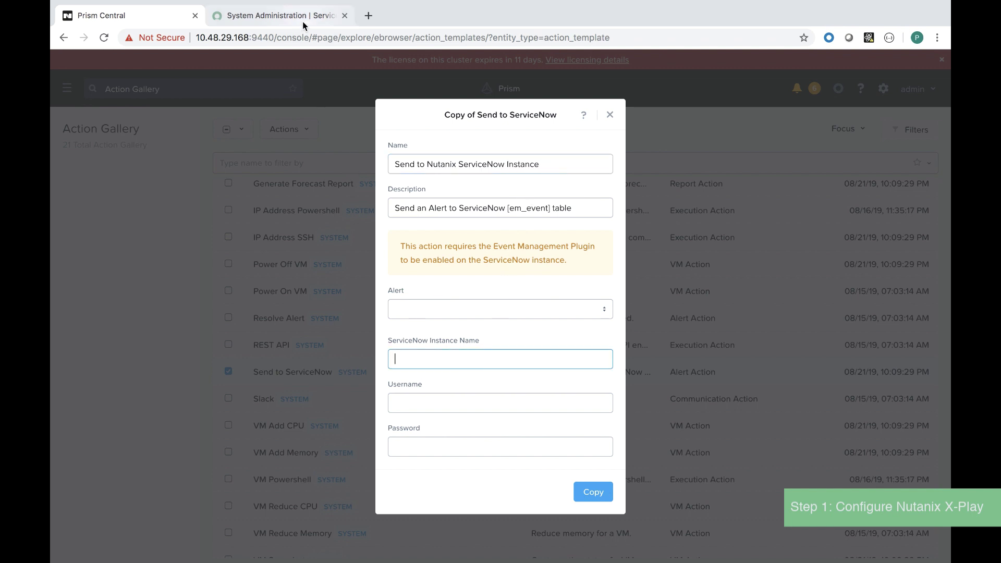
click(281, 15)
drag(181, 38, 140, 38)
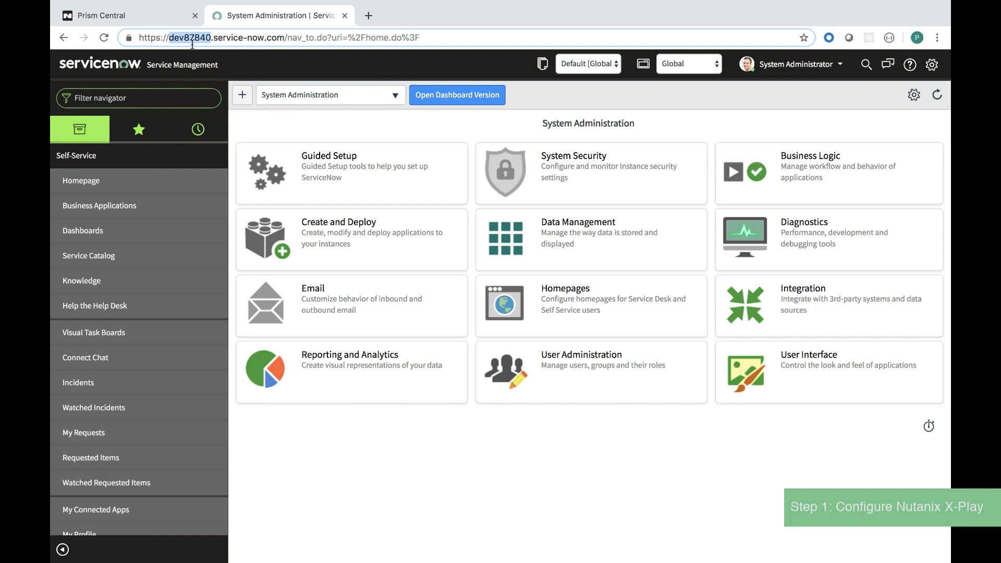
key(ctrl+c)
click(102, 16)
key(ctrl+v)
click(417, 403)
text(a)
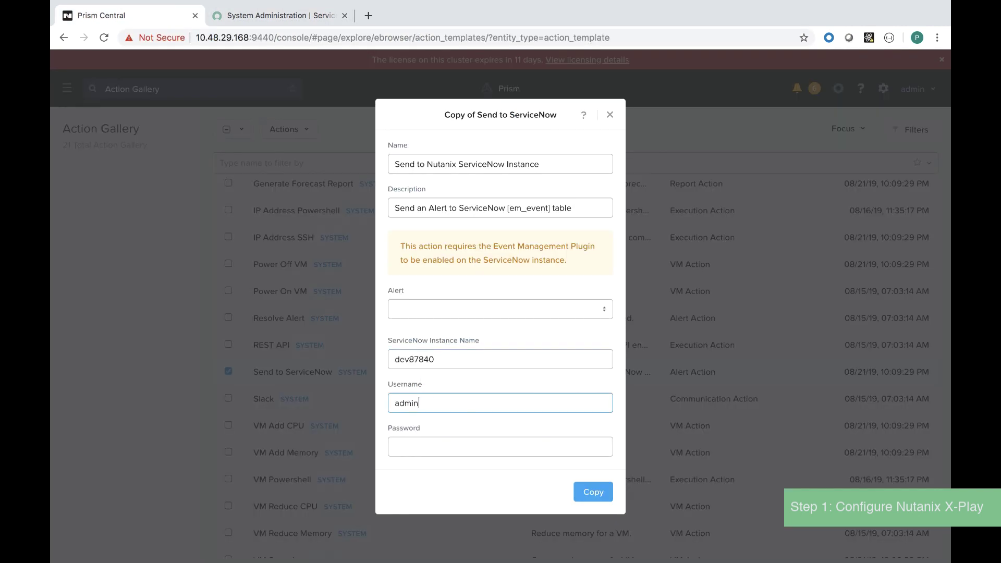
click(589, 492)
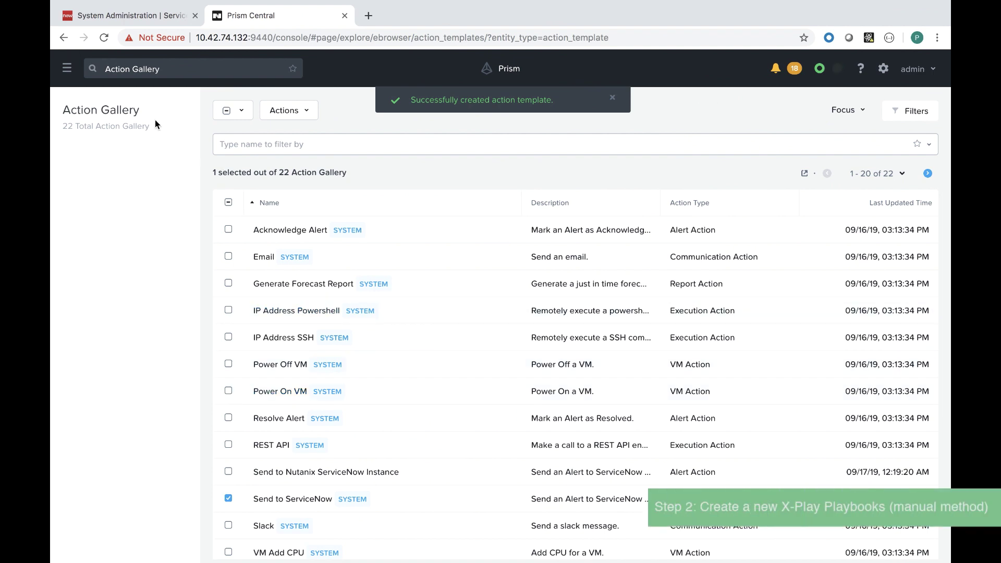
Create a new playbook triggered by the Compression Disabled alert policy.
click(73, 83)
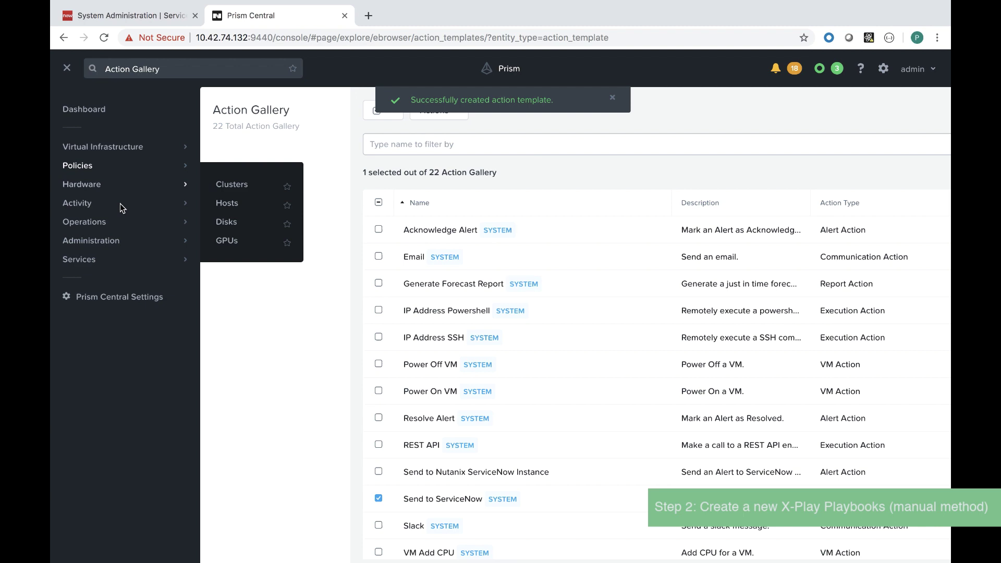
mouse_move(121, 221)
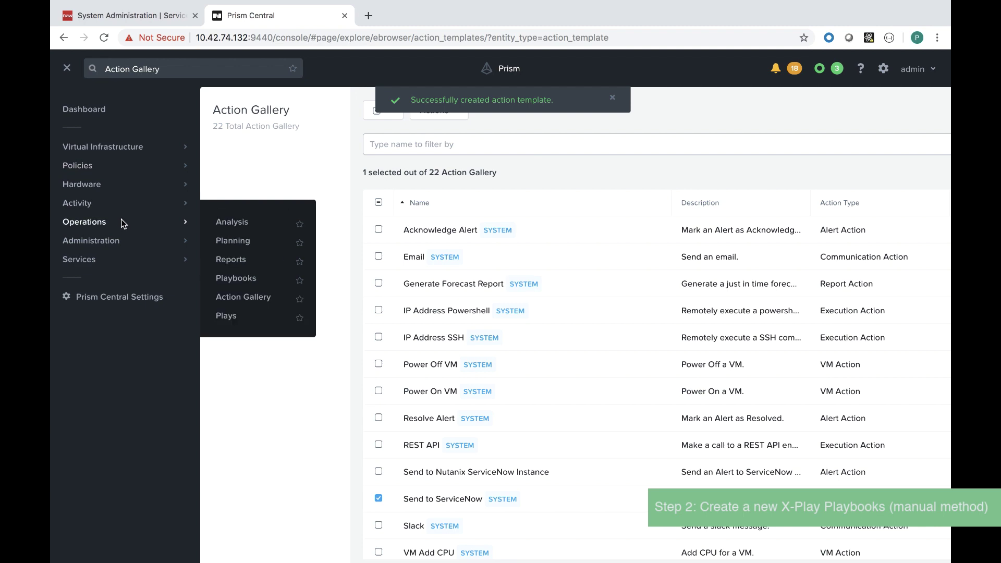
click(242, 279)
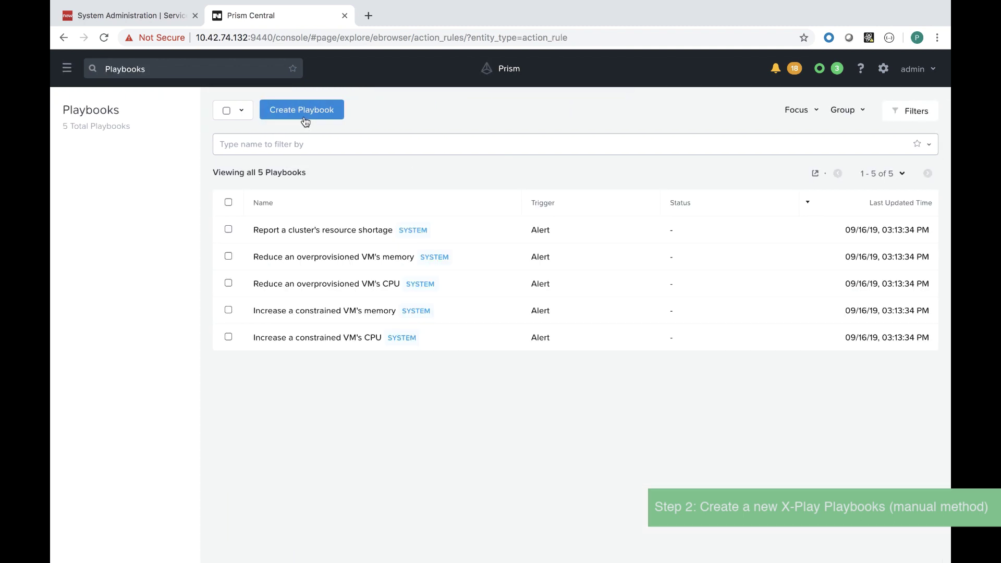
click(303, 113)
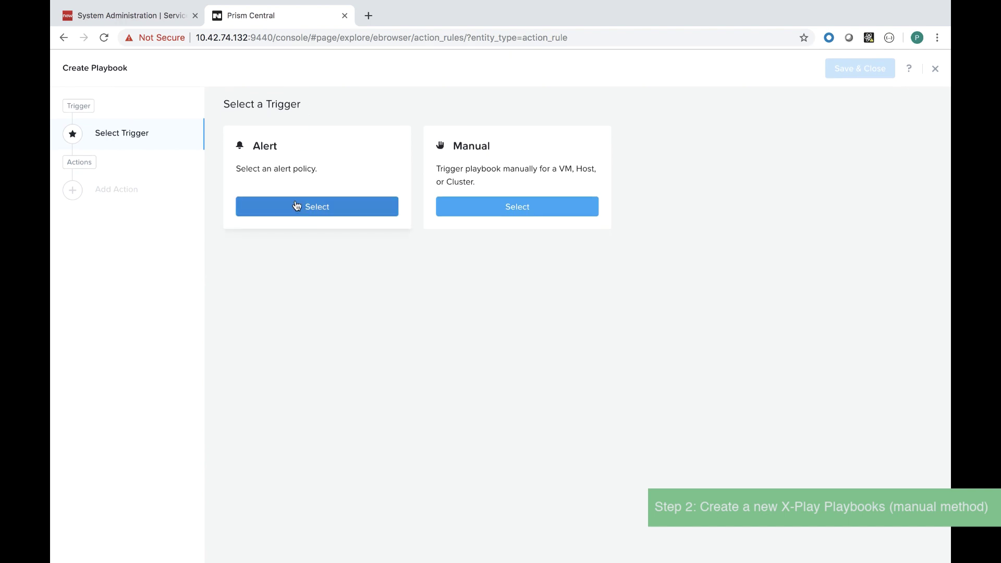
click(295, 205)
click(290, 187)
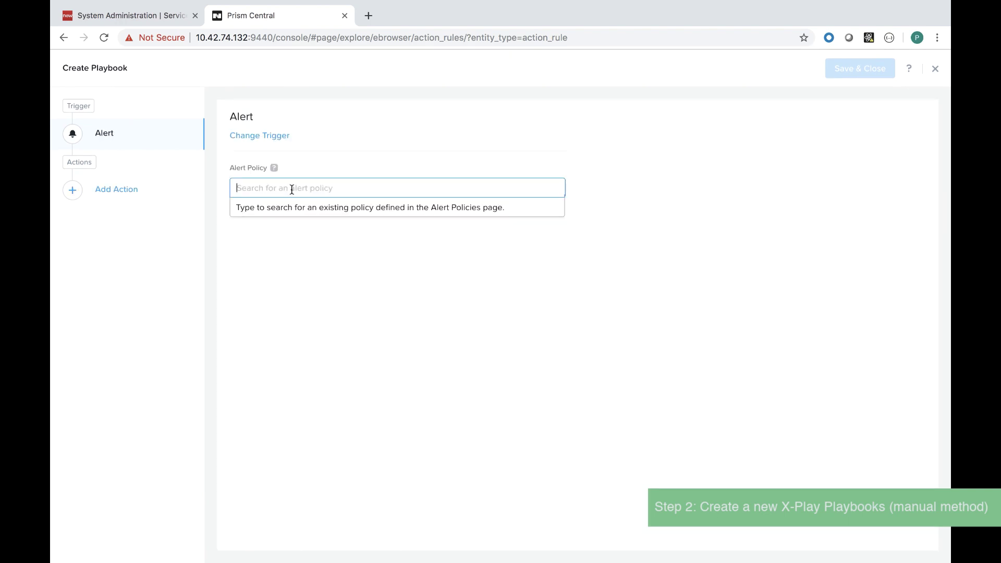
text(compre)
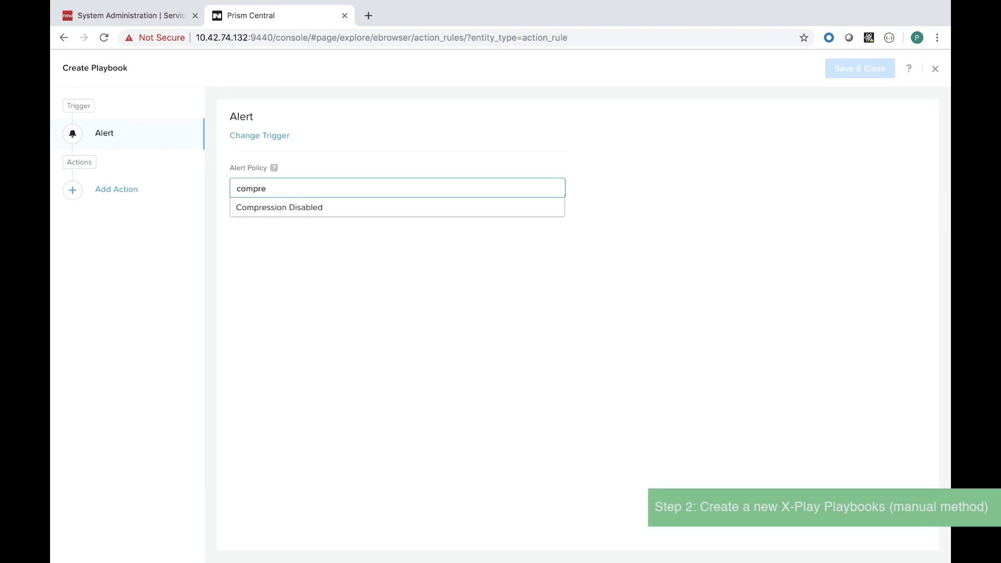
click(301, 207)
Add the Send to Nutanix ServiceNow Instance action and fill in the ServiceNow password.
click(163, 200)
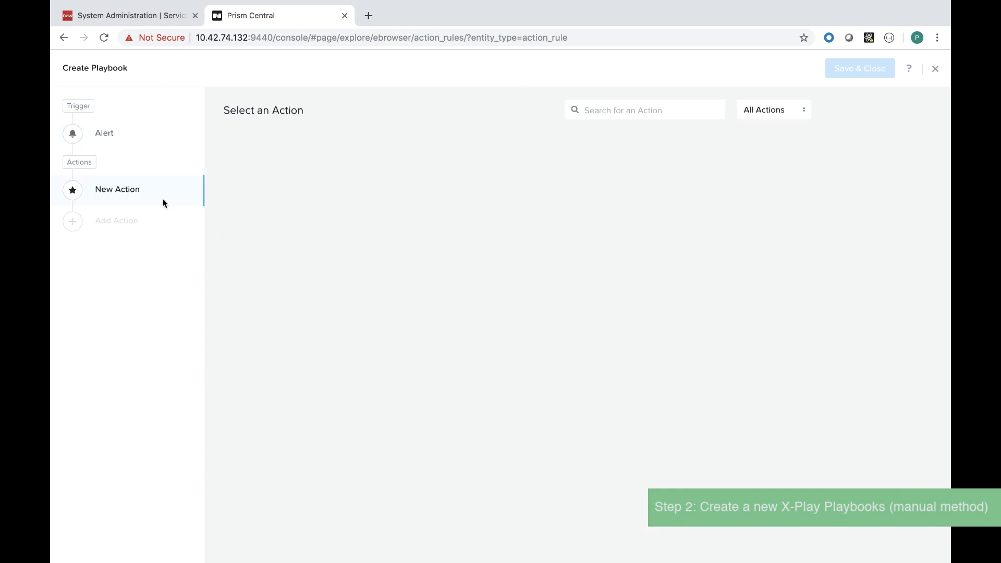
scroll(348, 312, down, 5)
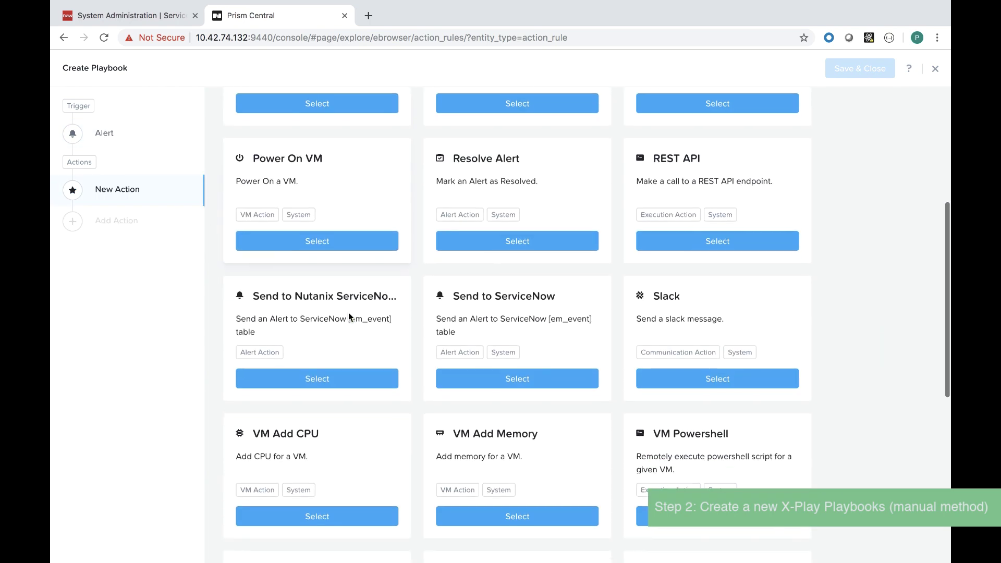
click(345, 377)
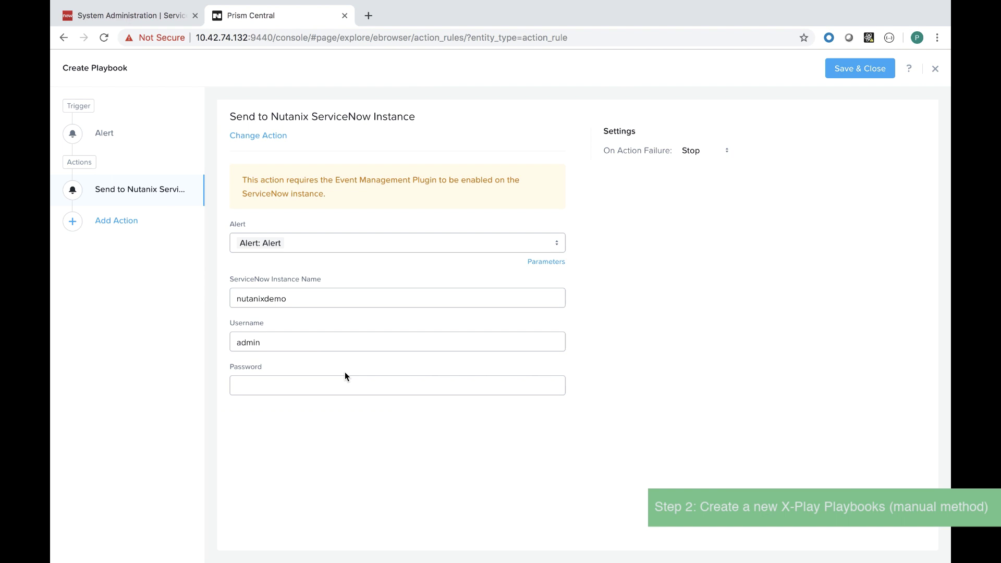
click(286, 383)
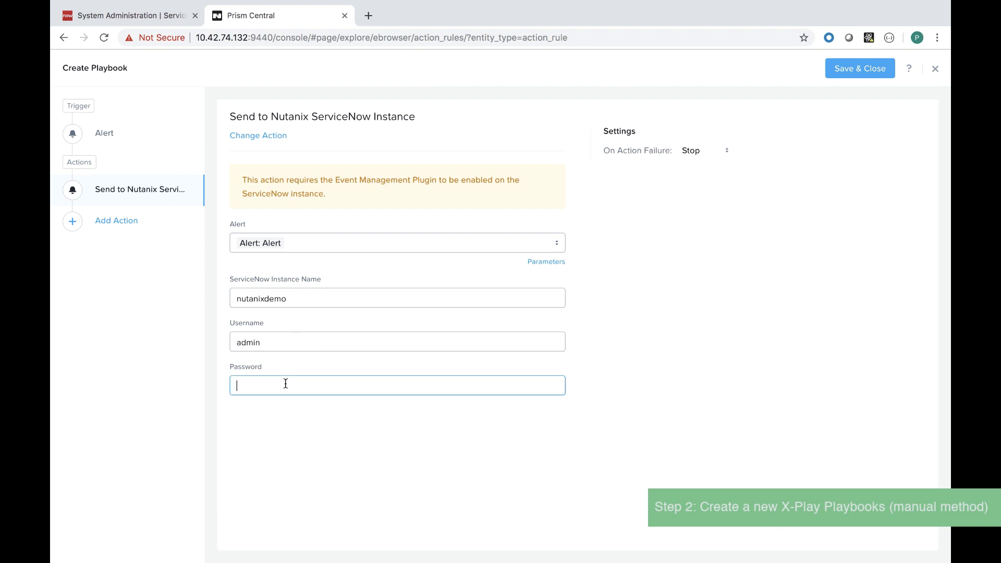
key(super+v)
Save the playbook as 'Compression Disabled (ServiceNow Integration)', enabled.
click(845, 70)
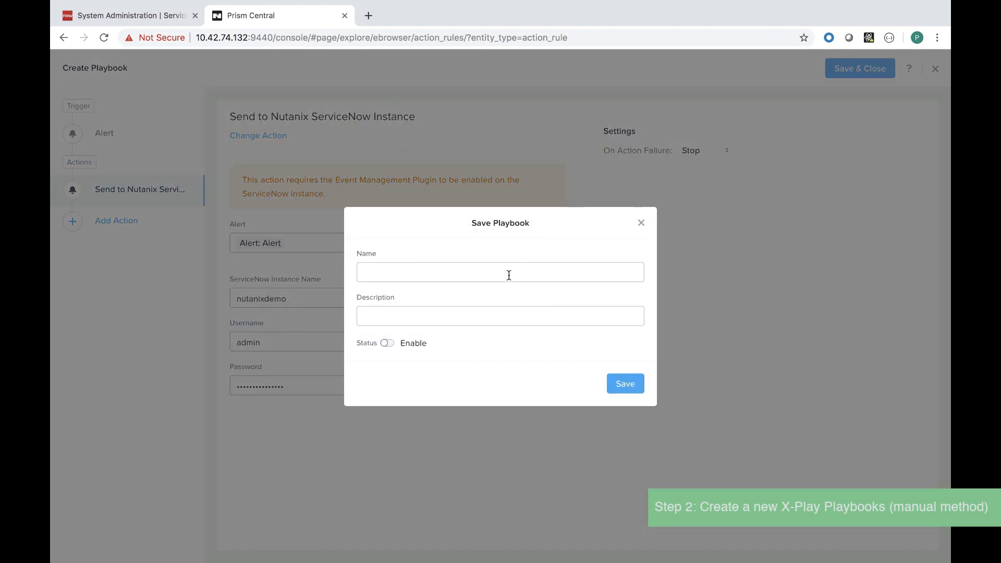
click(505, 276)
text(Compression Disabled (ServiceNow)
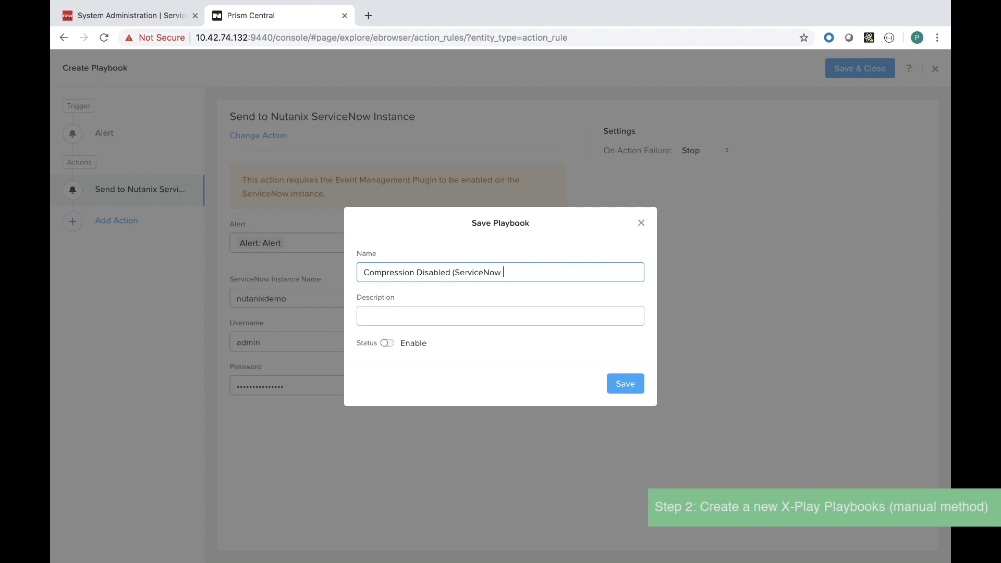
text( Integration)
click(466, 346)
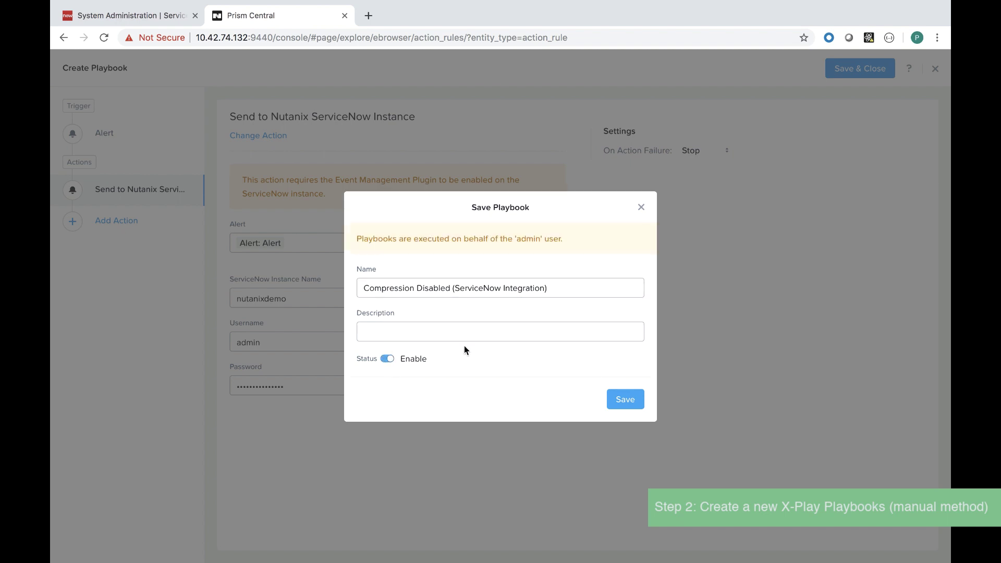
click(625, 399)
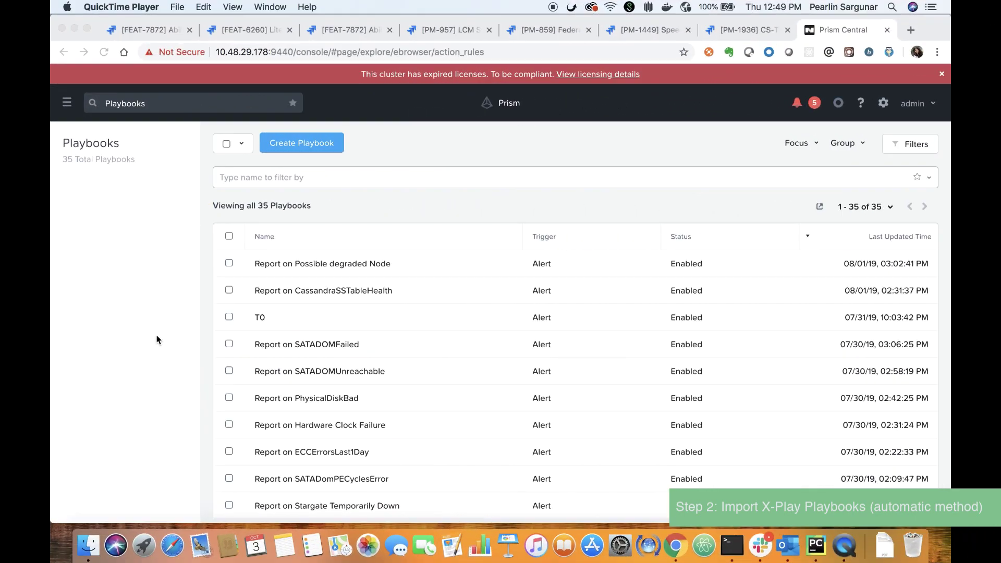
In Terminal, run ./playbook_auto -pc 10.48.29.178 -2 -d -n with the ServiceNow instance name.
key(super+Tab)
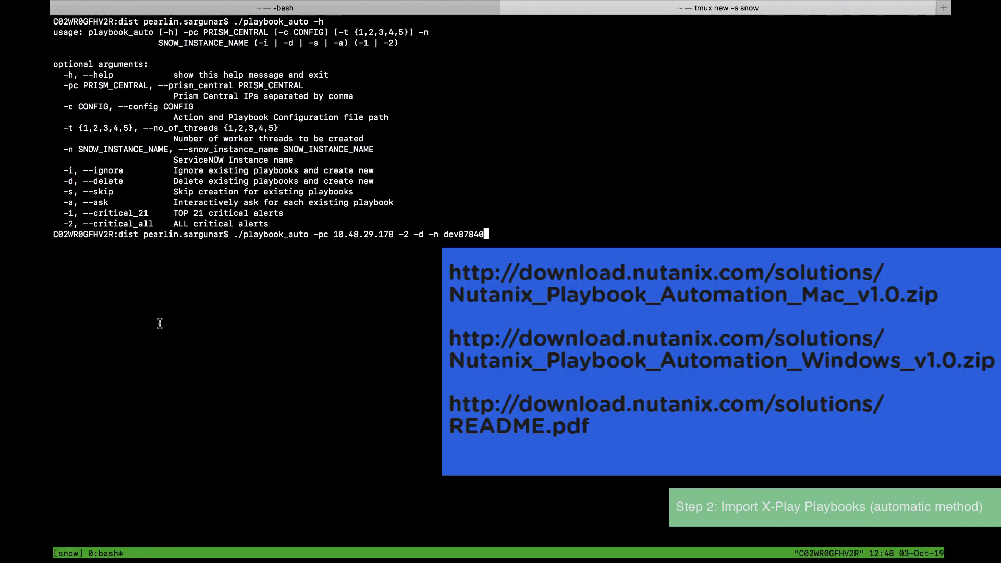
double_click(306, 211)
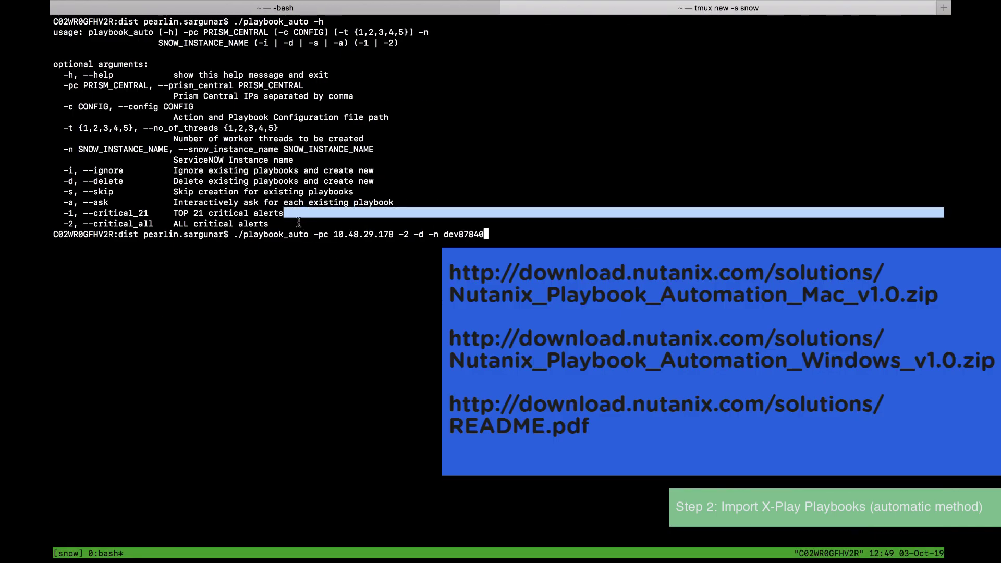
double_click(298, 222)
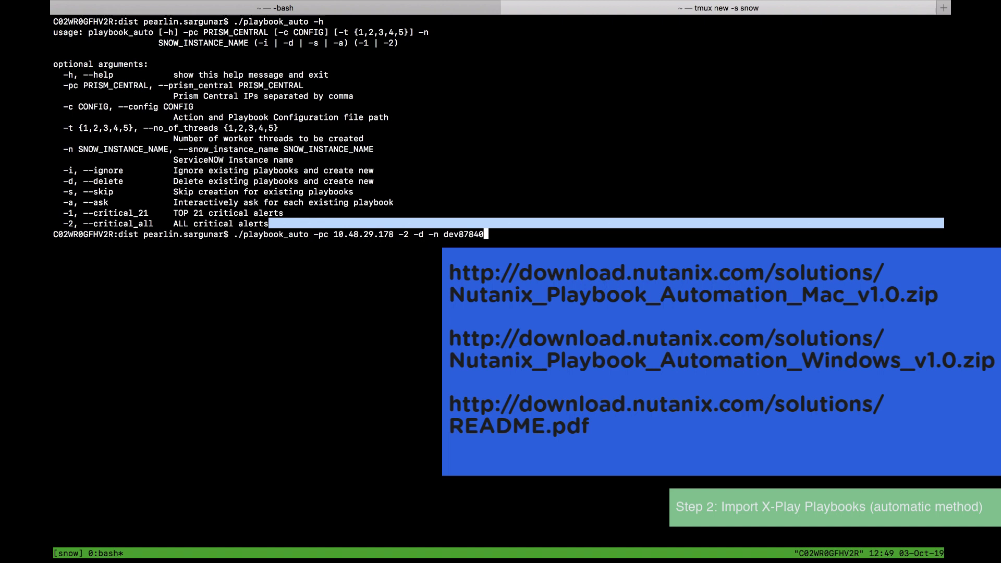
click(645, 246)
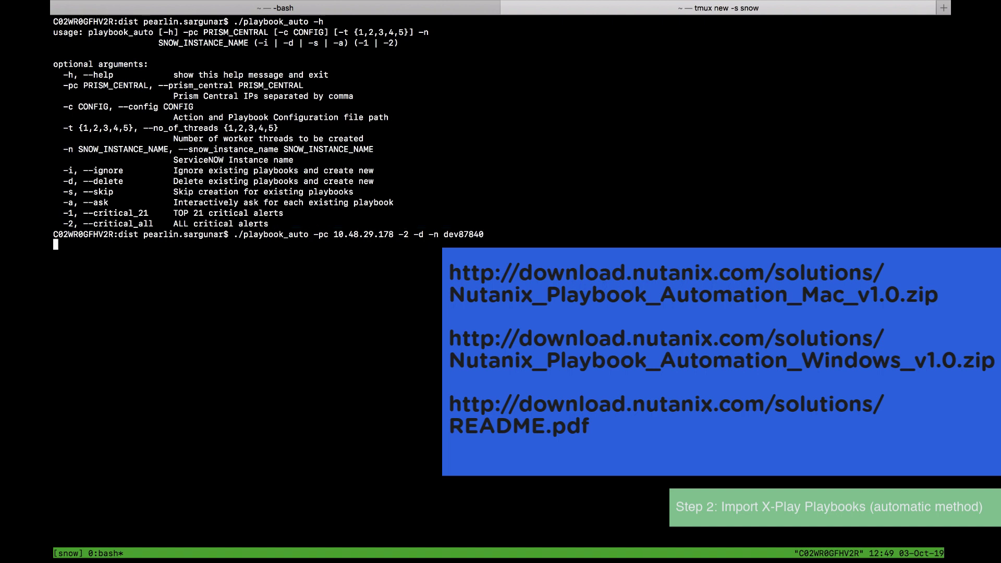
key(Return)
Supply the ServiceNow and Prism Central credentials so the script creates 264 SNOW Alert playbooks.
text(a)
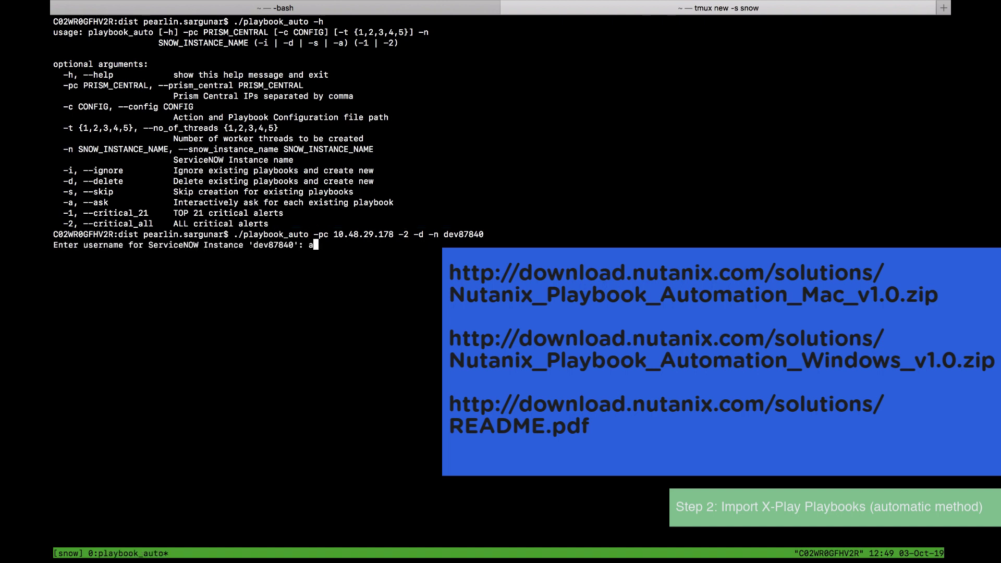
text(dmin)
key(Return)
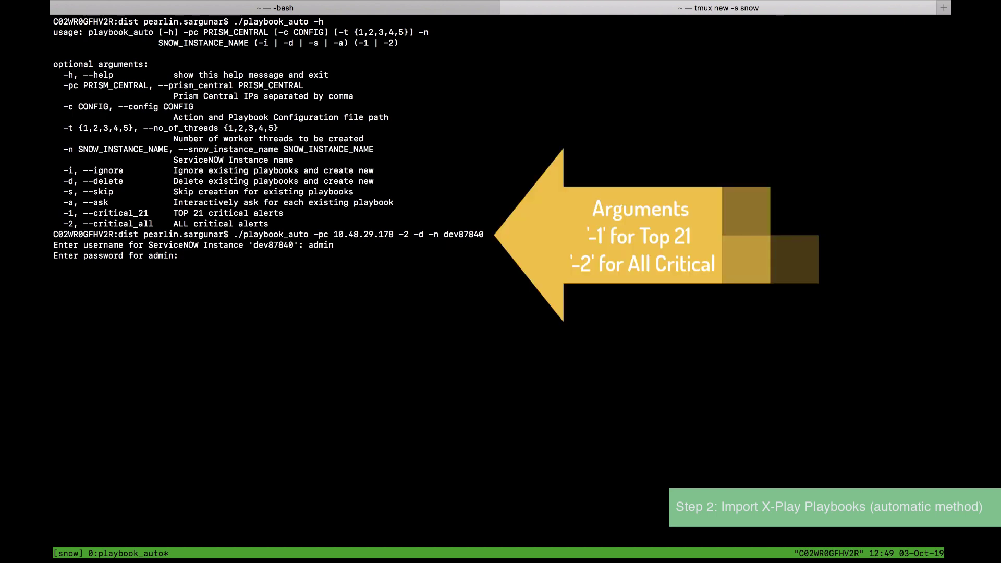
key(Return)
text(admin)
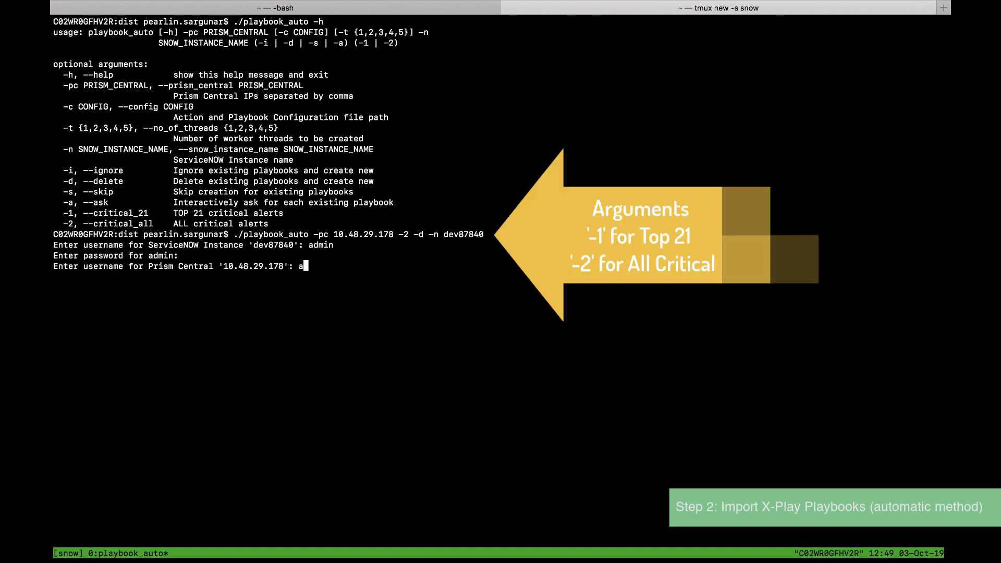
key(Return)
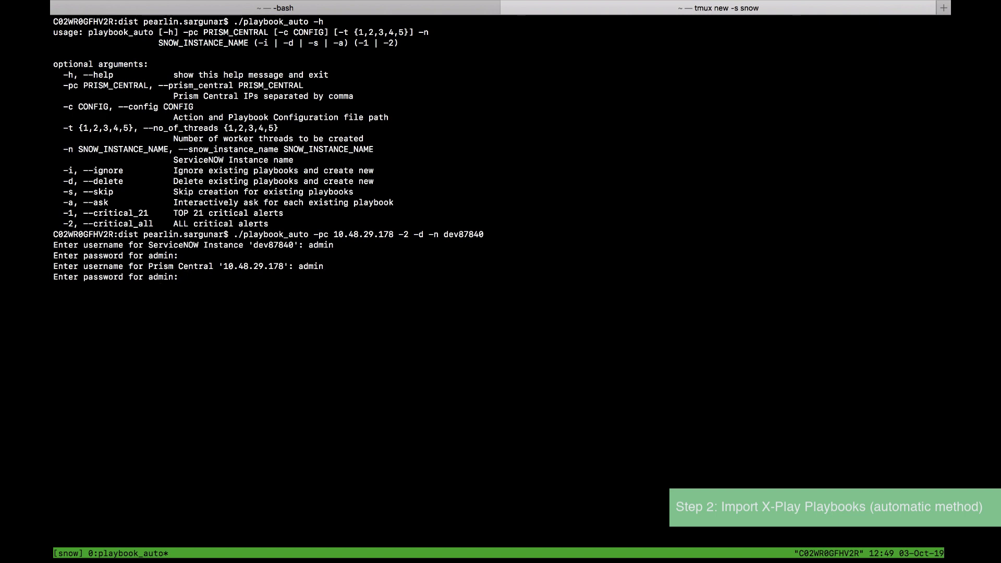
key(Return)
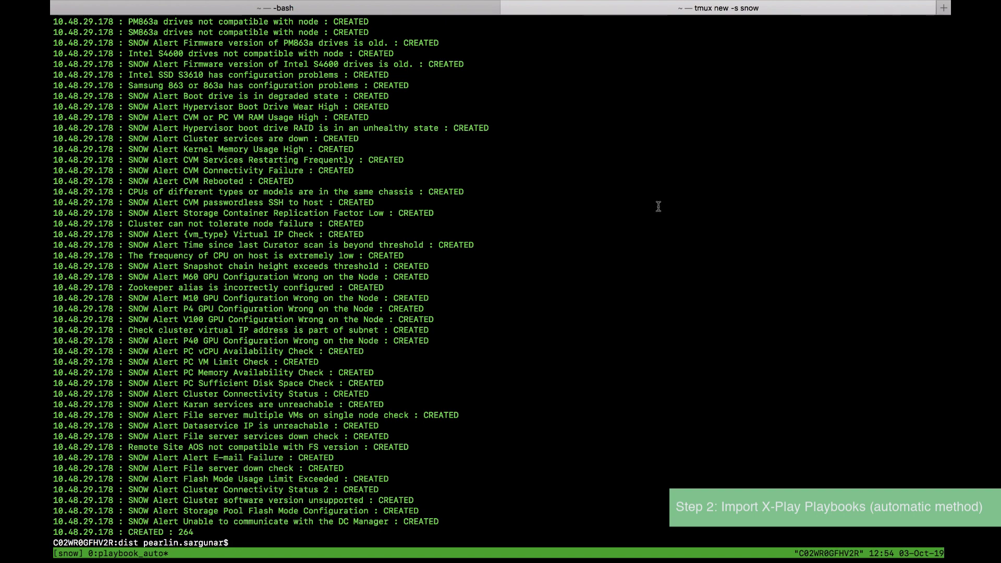
key(super+Tab)
key(super+Tab)
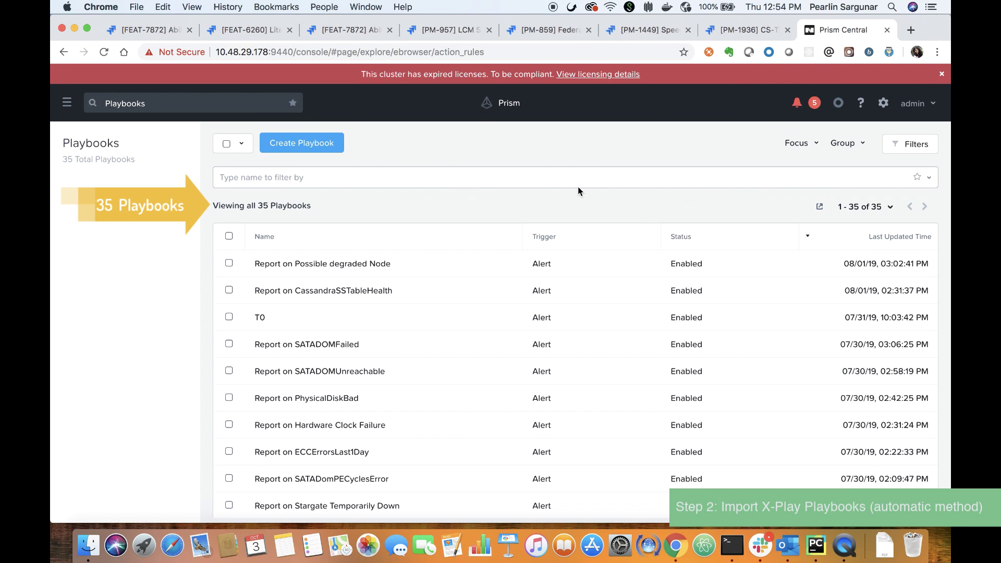
Reload the Playbooks list and highlight the new count of 299 playbooks.
click(103, 52)
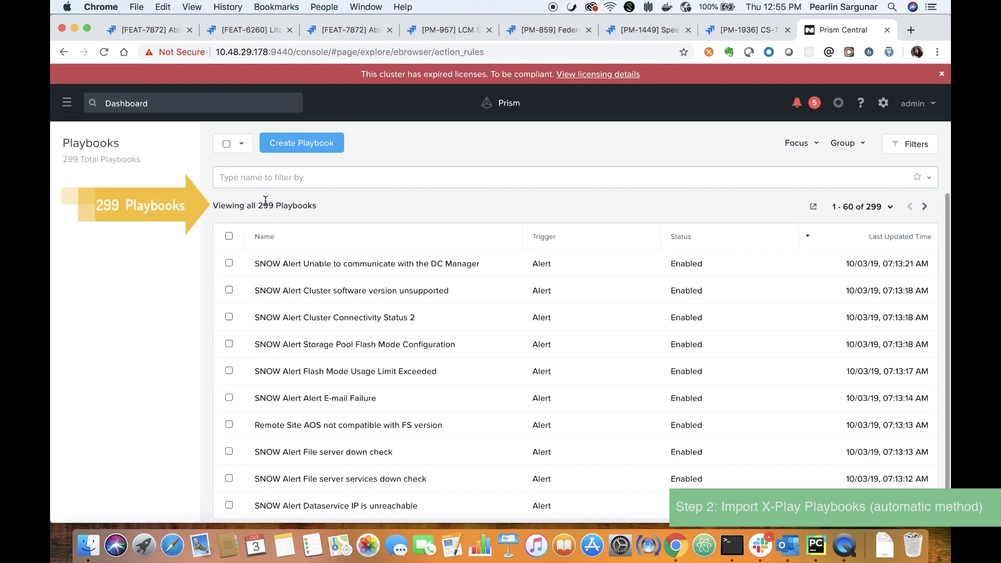
double_click(265, 204)
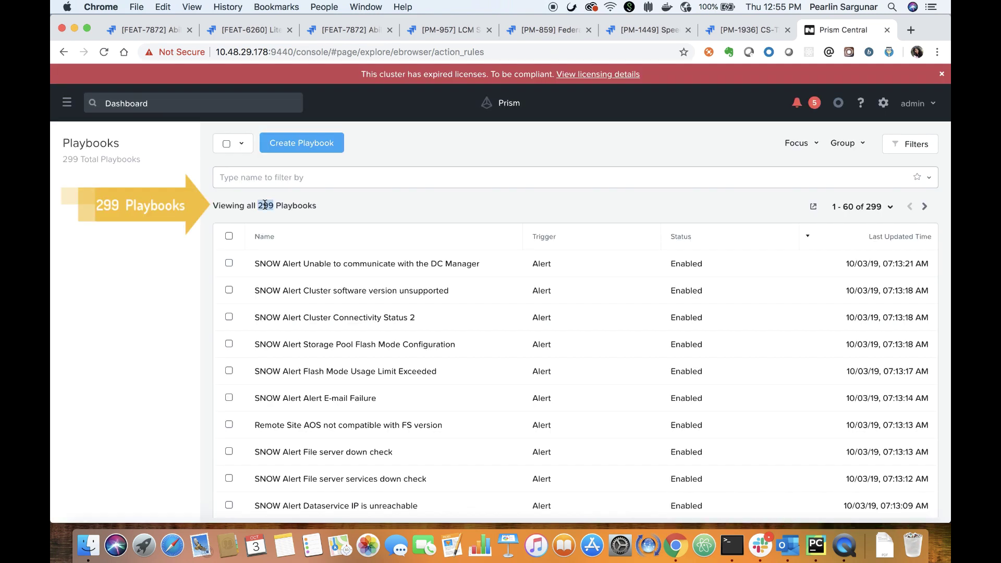
click(339, 205)
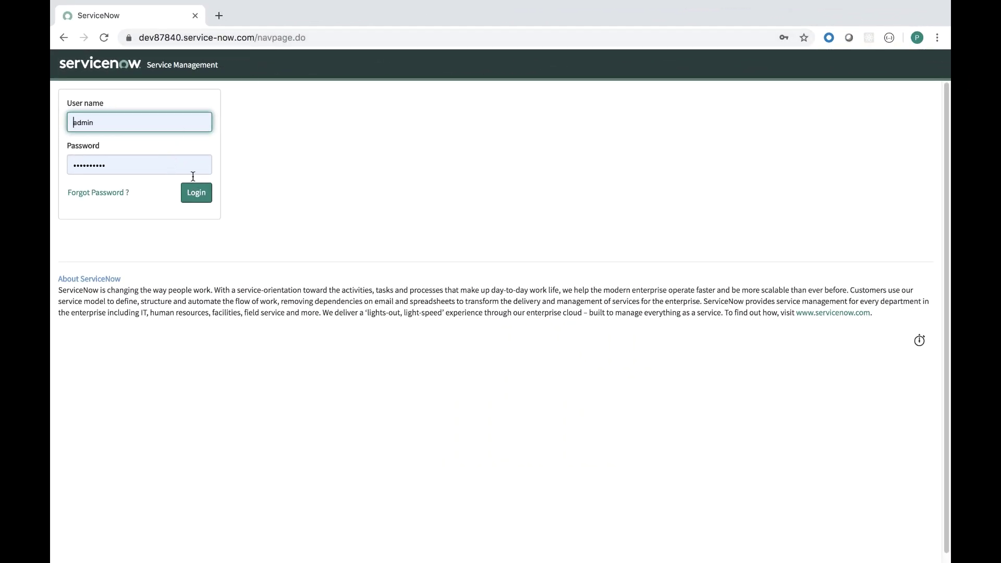
Log in to ServiceNow and navigate to the Retrieved Update Sets list.
click(195, 196)
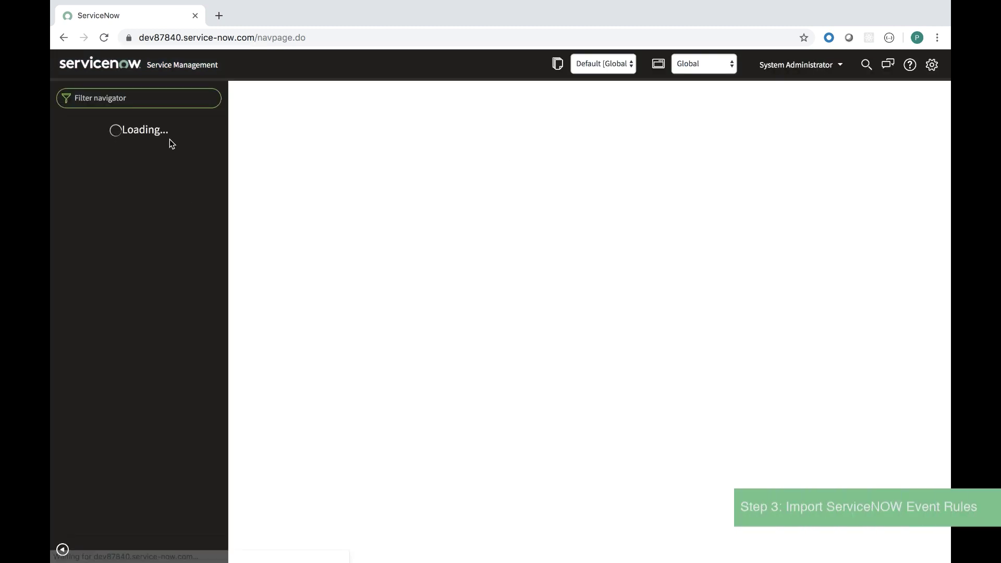
text(event ru)
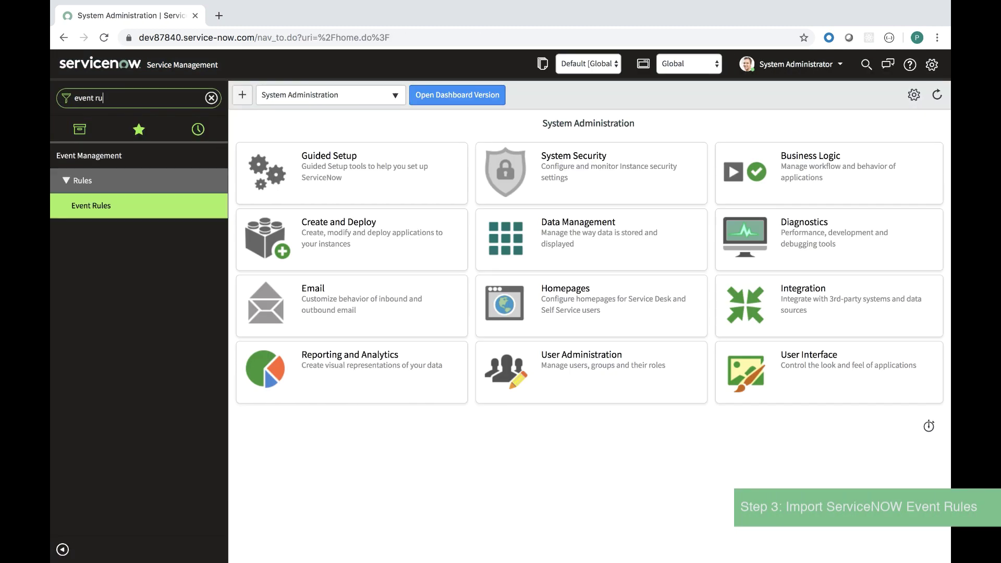
text(le)
click(131, 206)
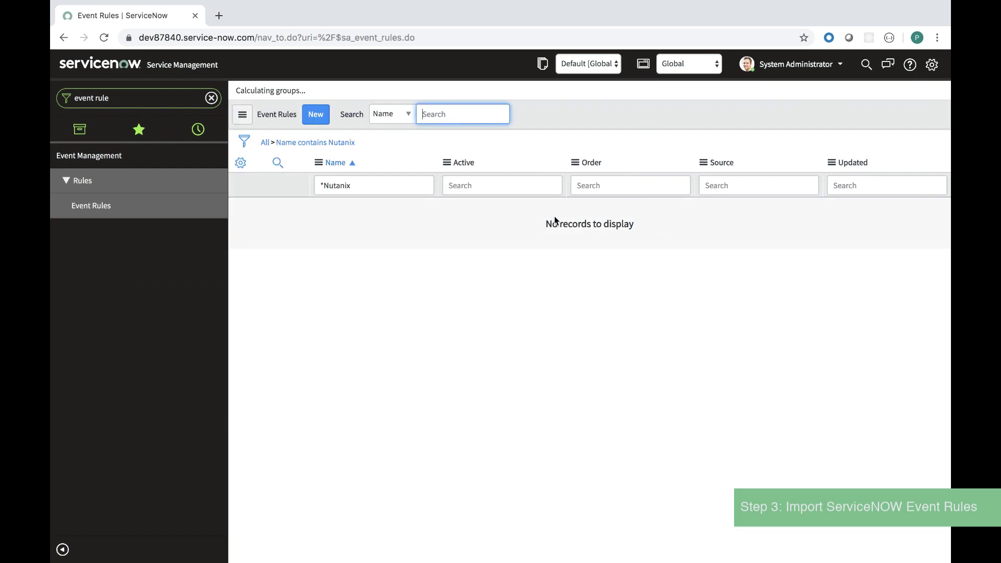
click(211, 98)
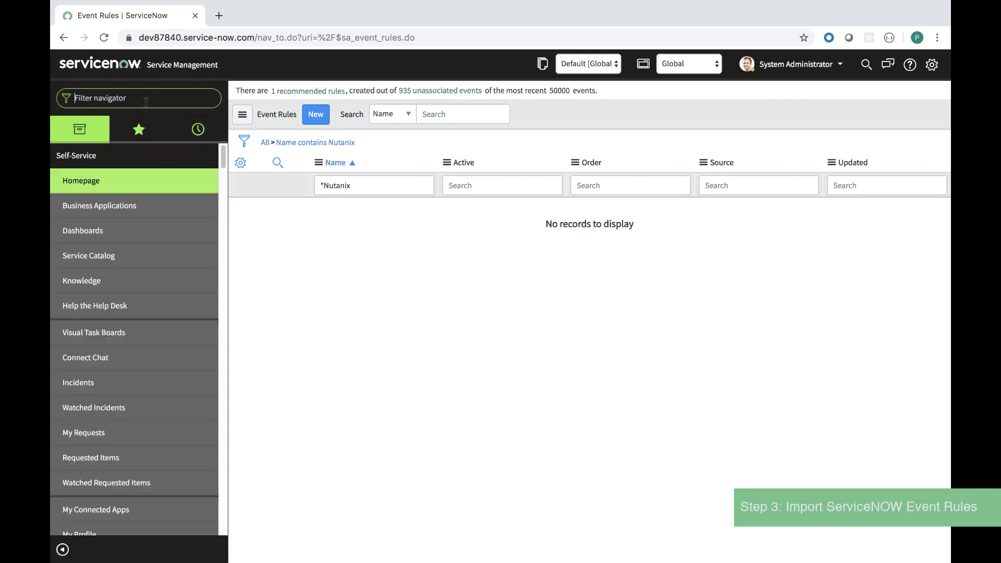
text(update set)
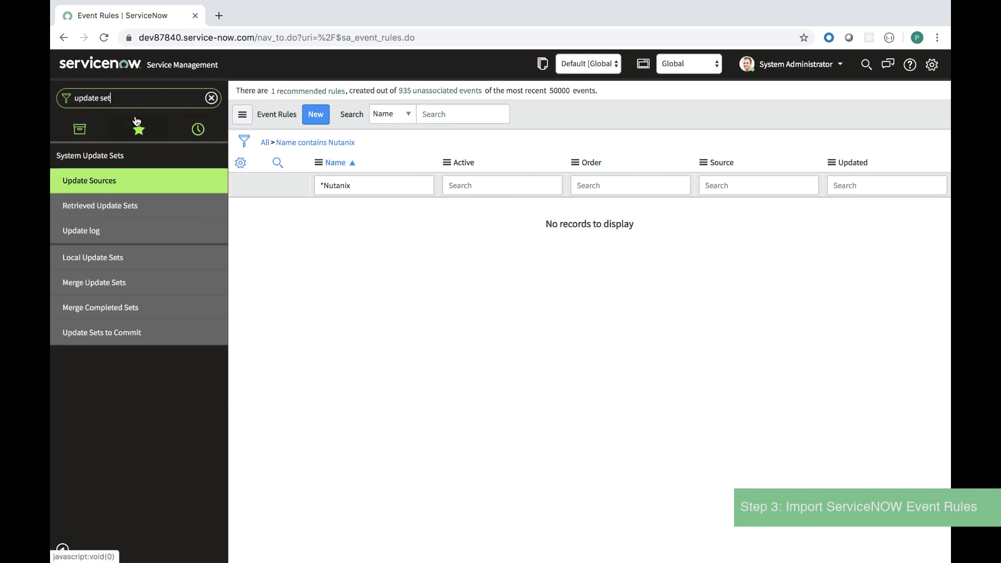
click(105, 205)
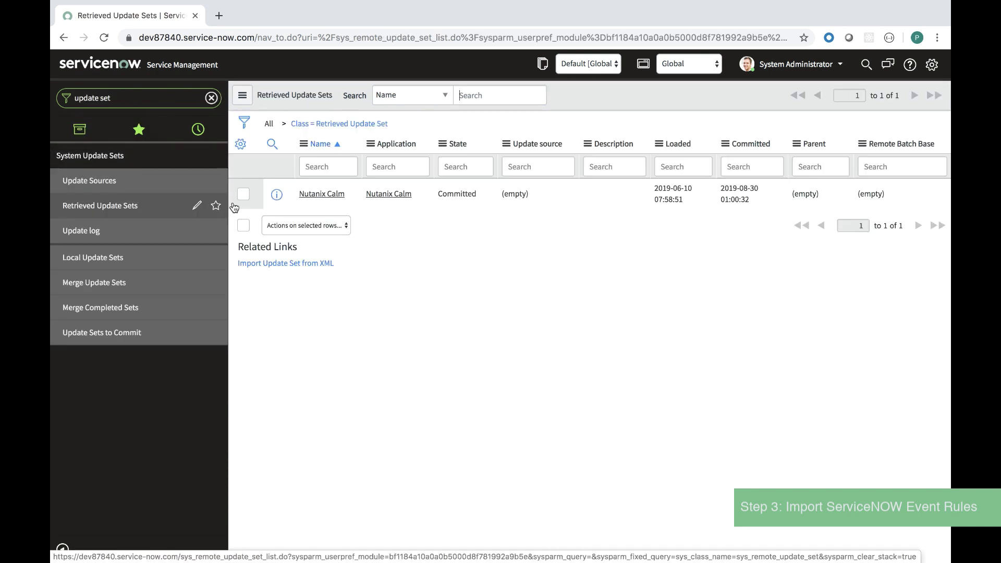
Import the Nutanix event rule XML as an update set and preview it.
click(292, 263)
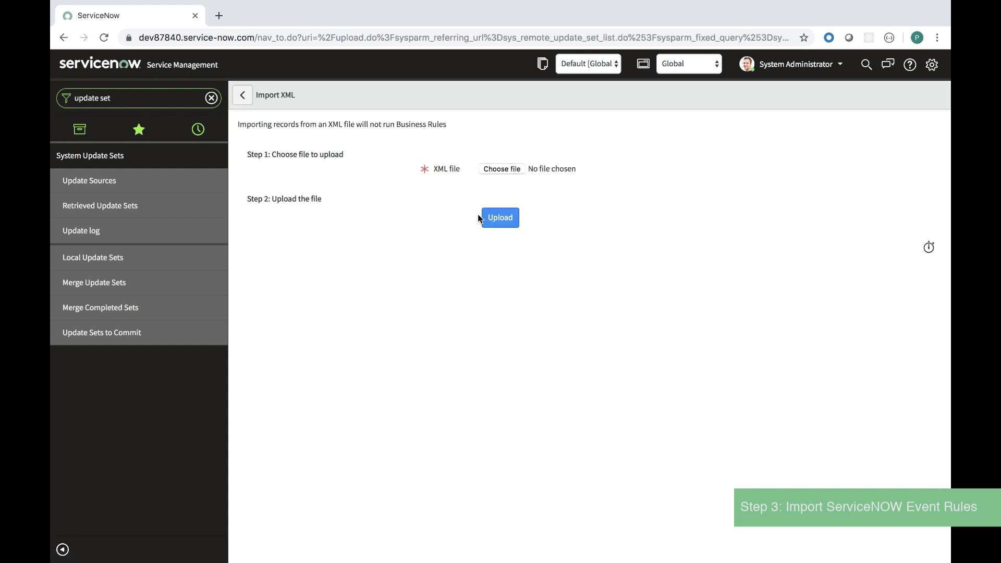
click(499, 172)
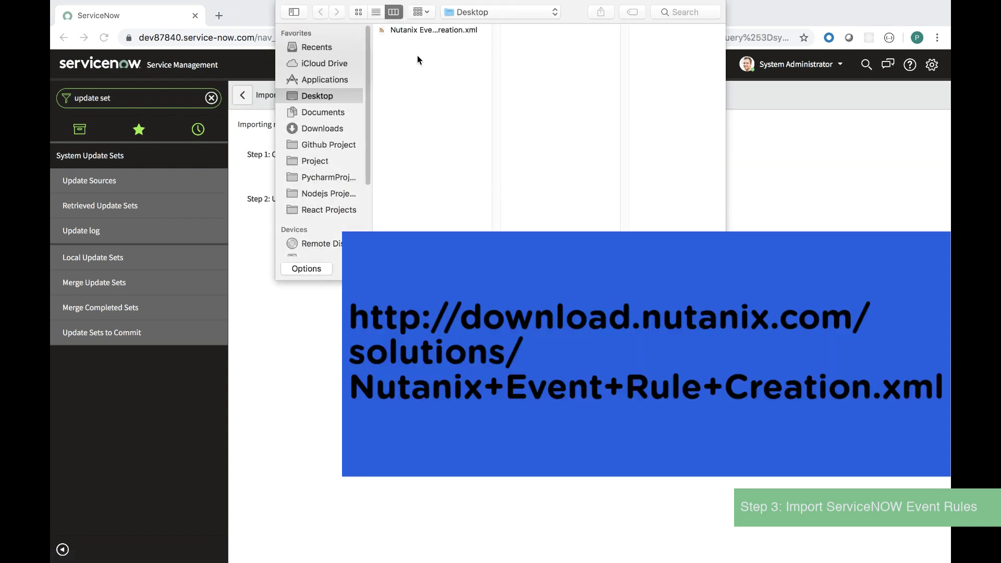
click(415, 30)
key(Return)
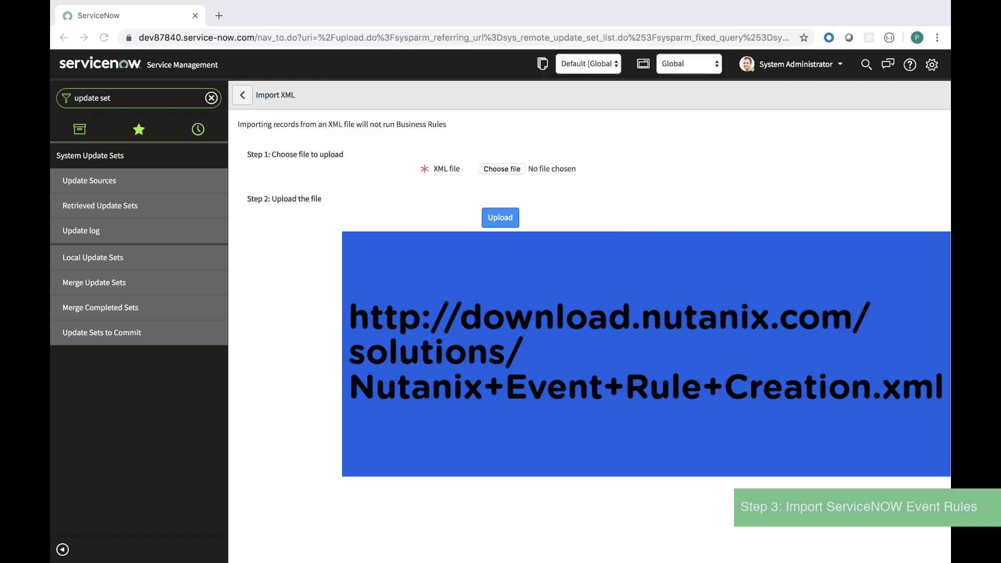
click(509, 221)
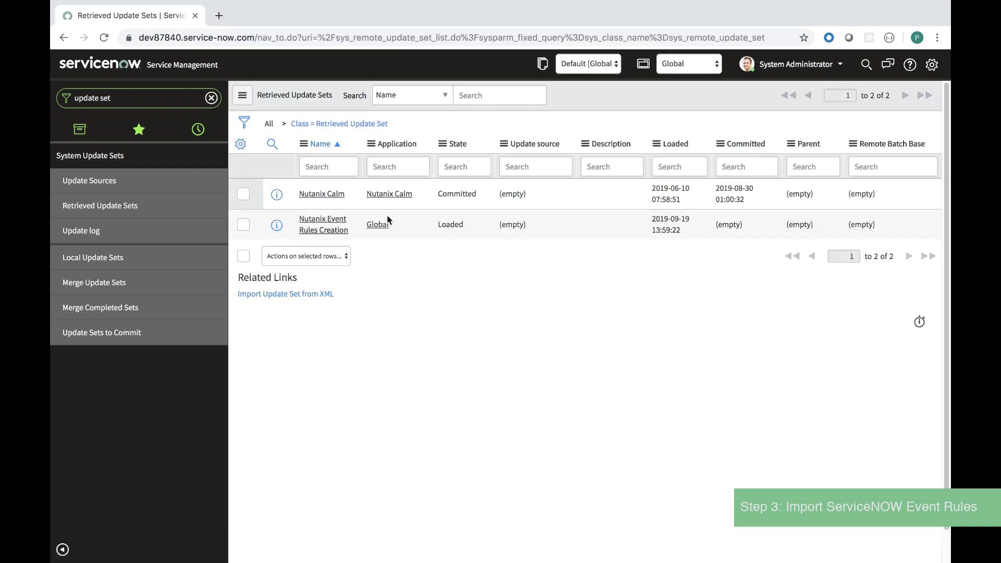
click(326, 227)
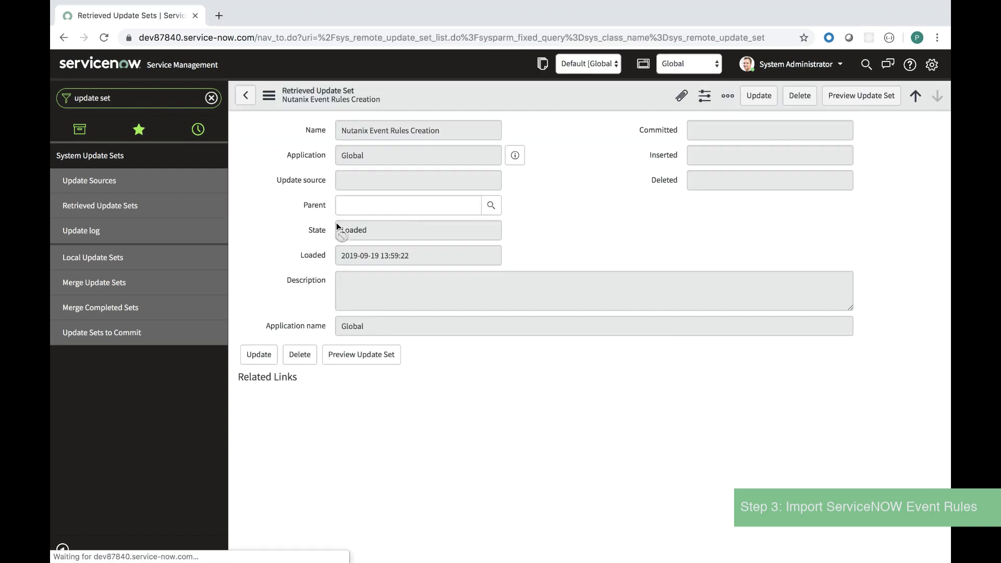
click(354, 358)
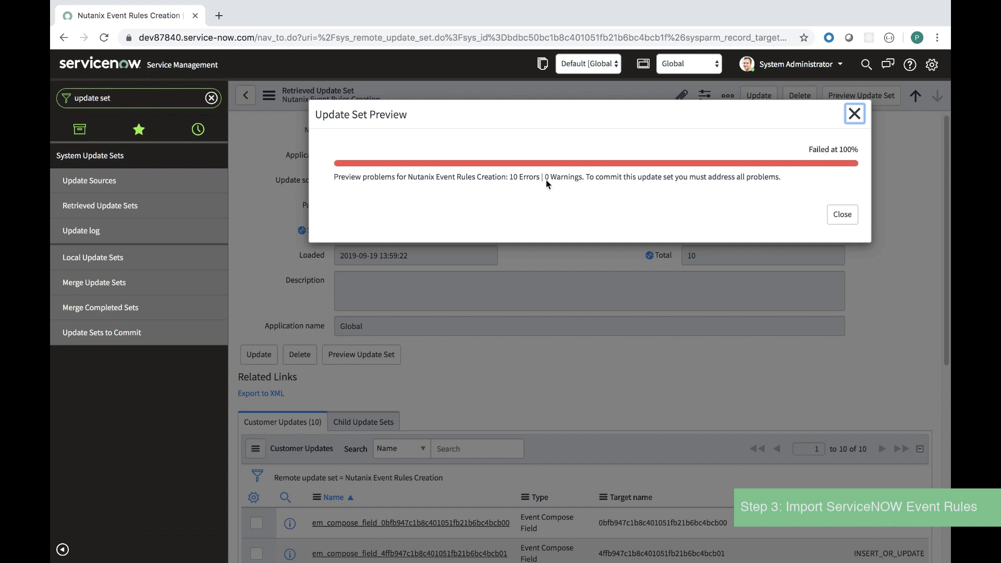
Accept the remote update for each of the 10 preview problems.
drag(538, 177, 510, 178)
click(528, 191)
click(841, 215)
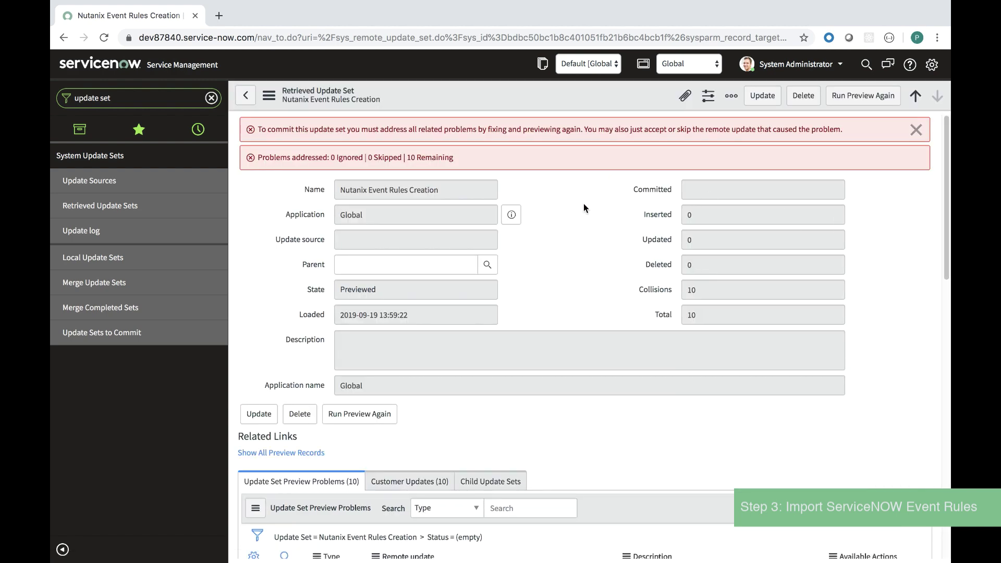
scroll(696, 305, down, 6)
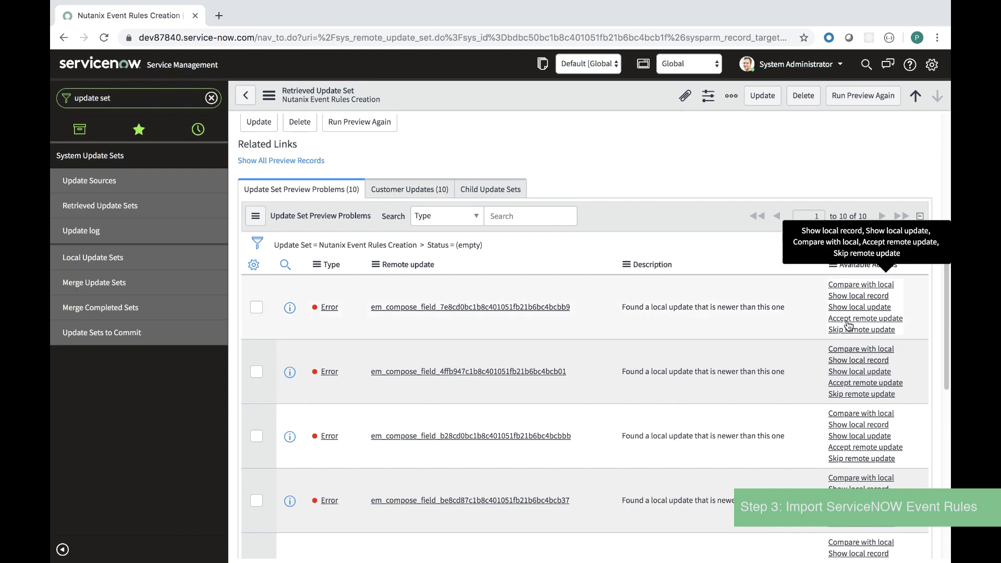
click(852, 321)
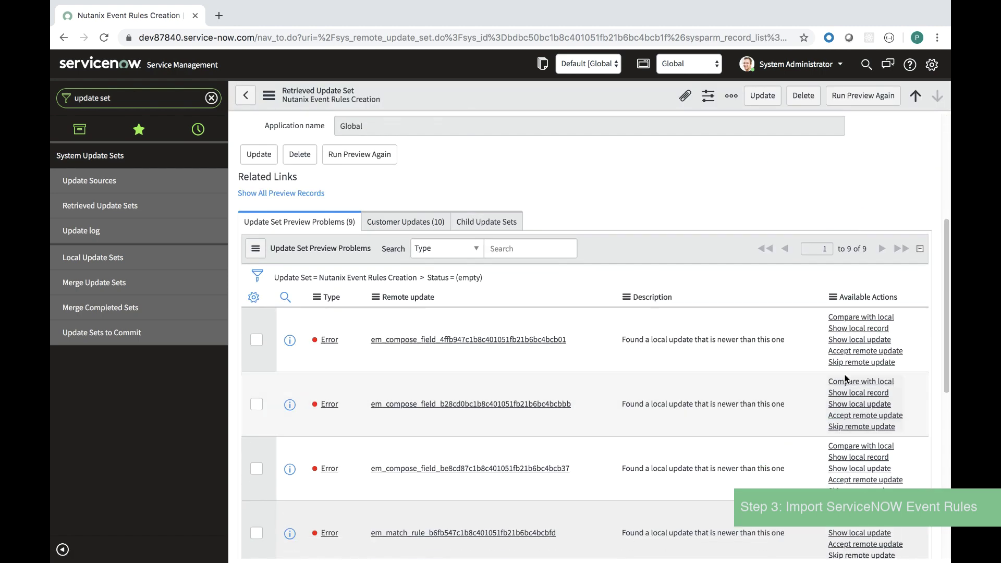
click(853, 321)
scroll(855, 323, down, 5)
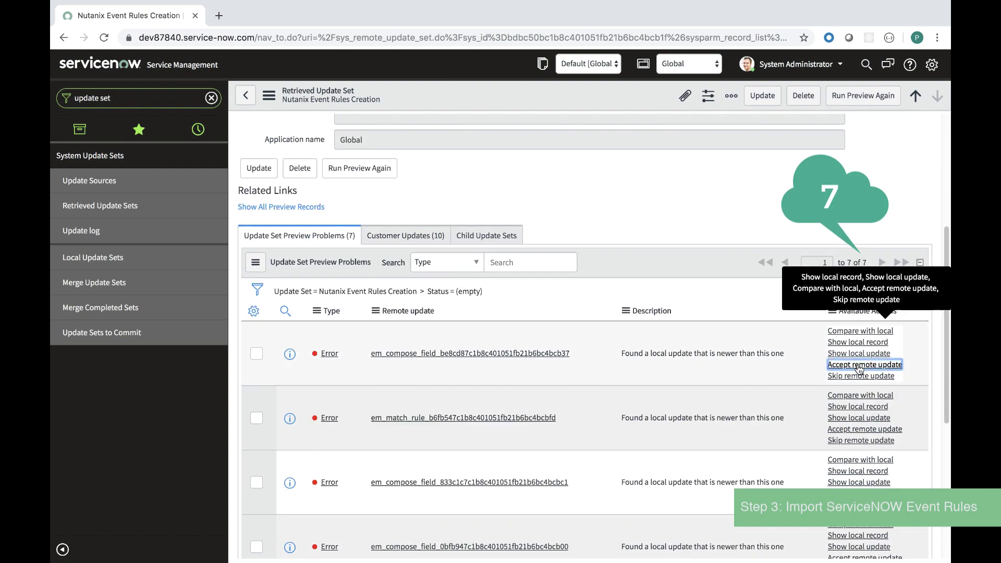
click(866, 306)
scroll(858, 364, down, 5)
click(866, 346)
scroll(853, 405, down, 5)
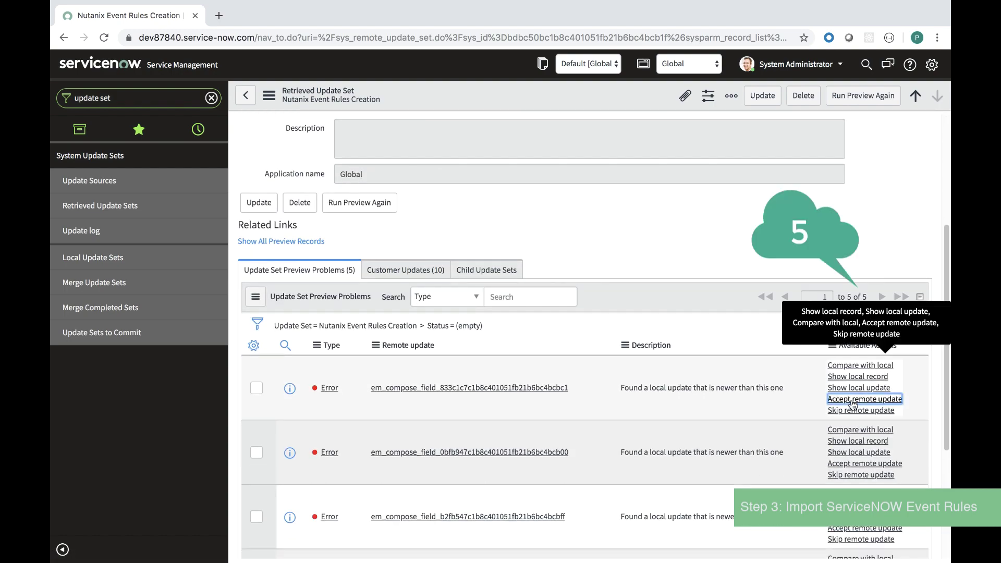
click(853, 402)
click(852, 386)
click(852, 378)
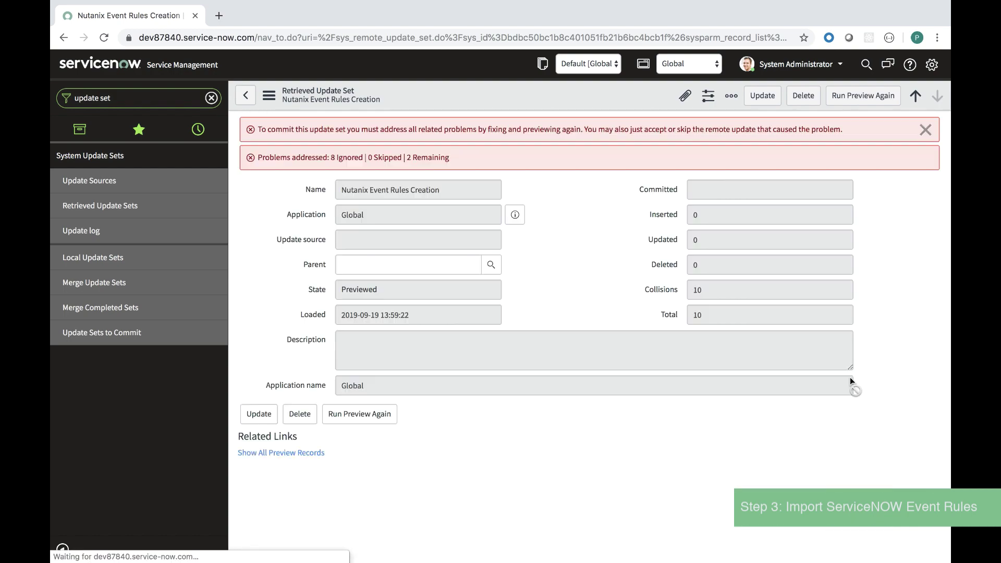
scroll(850, 377, down, 5)
click(853, 411)
scroll(853, 469, down, 1)
click(853, 477)
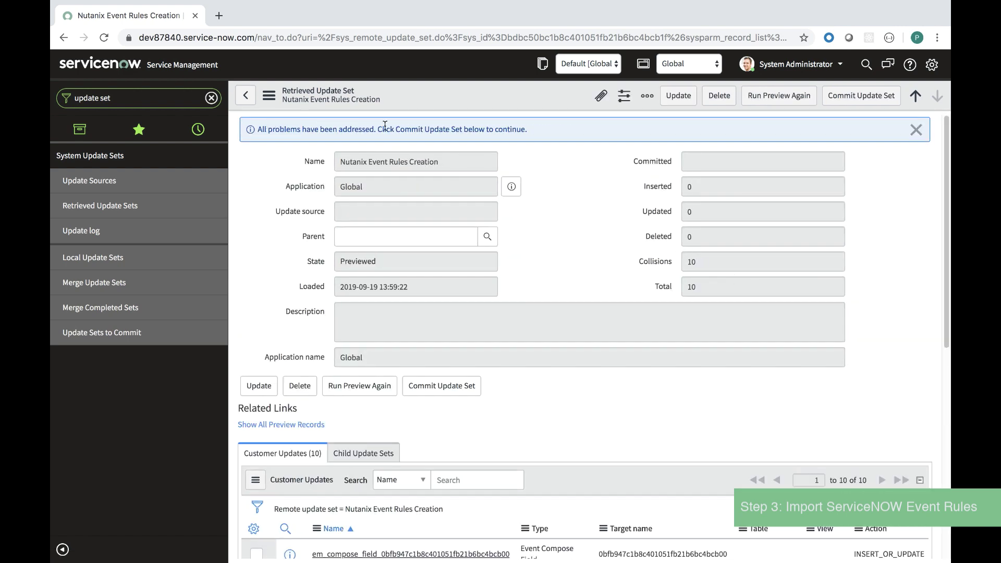
Commit the Nutanix Event Rules Creation update set and go back.
click(455, 389)
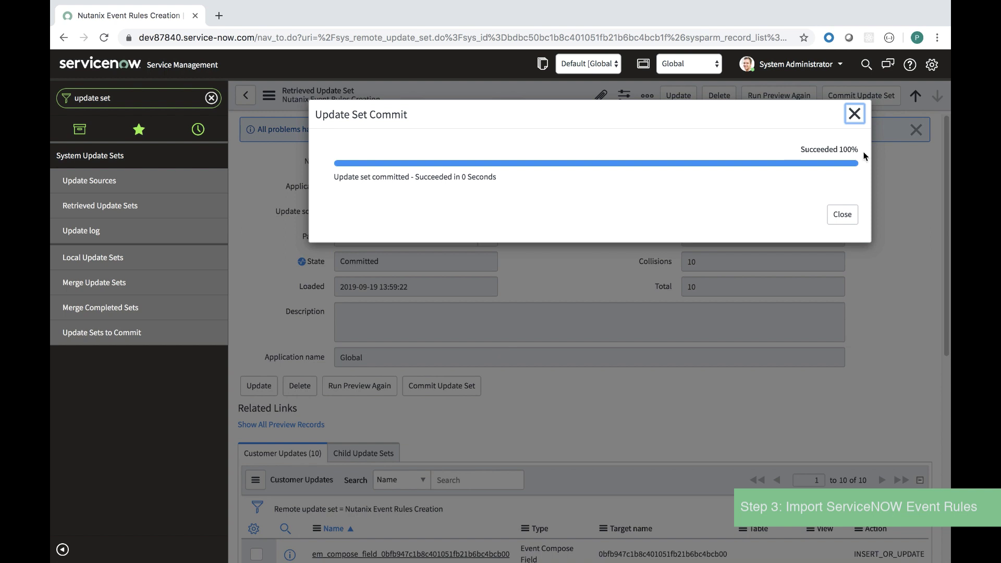
click(844, 211)
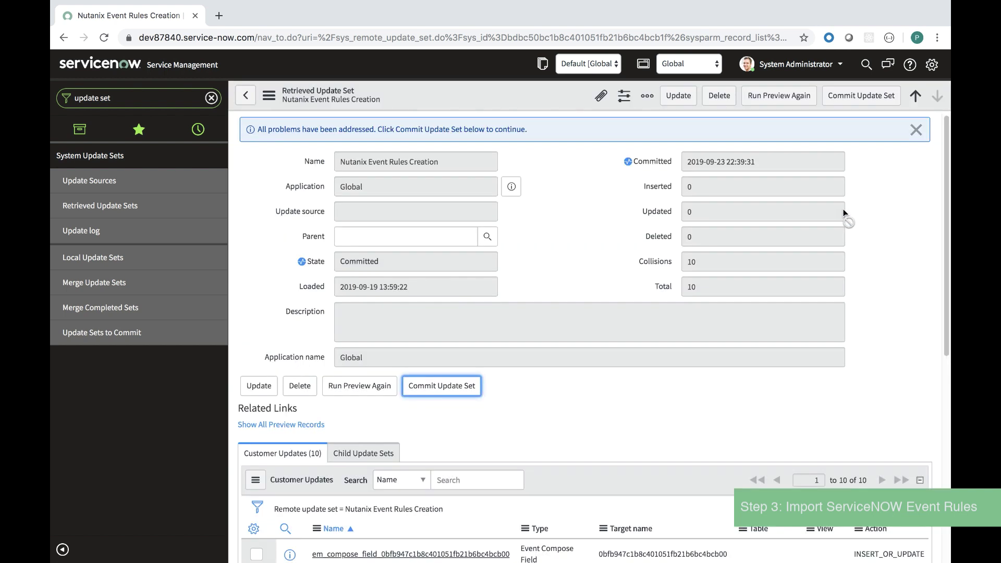
click(244, 99)
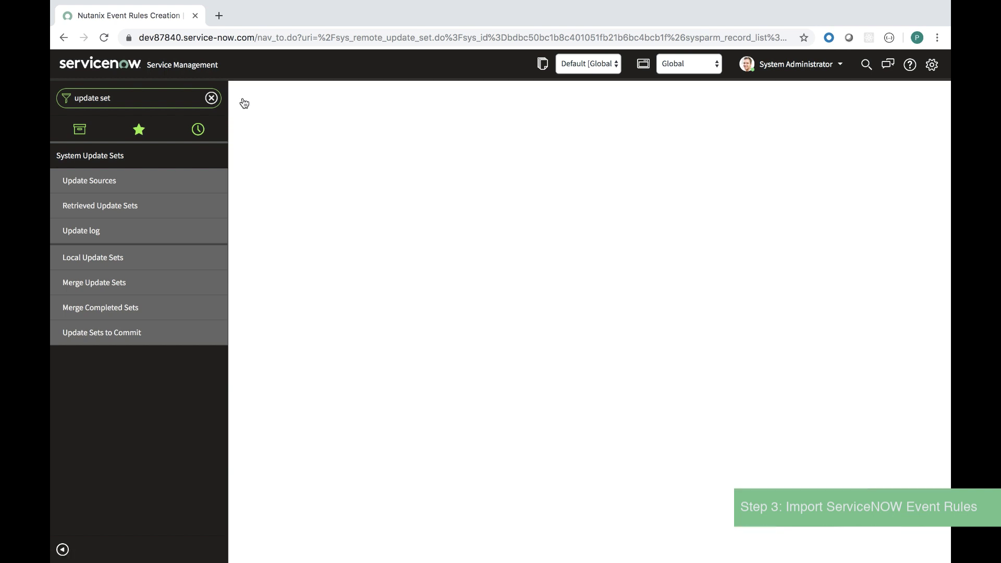
List the Nutanix_Container, Nutanix_Node and Nutanix_VM event rules, then sign back in.
click(248, 98)
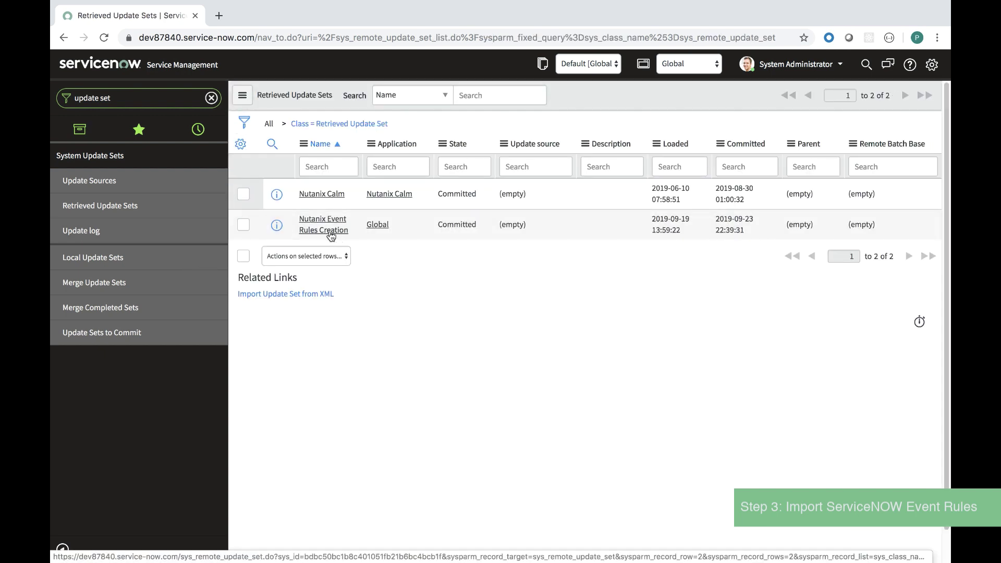
click(211, 98)
text(eve)
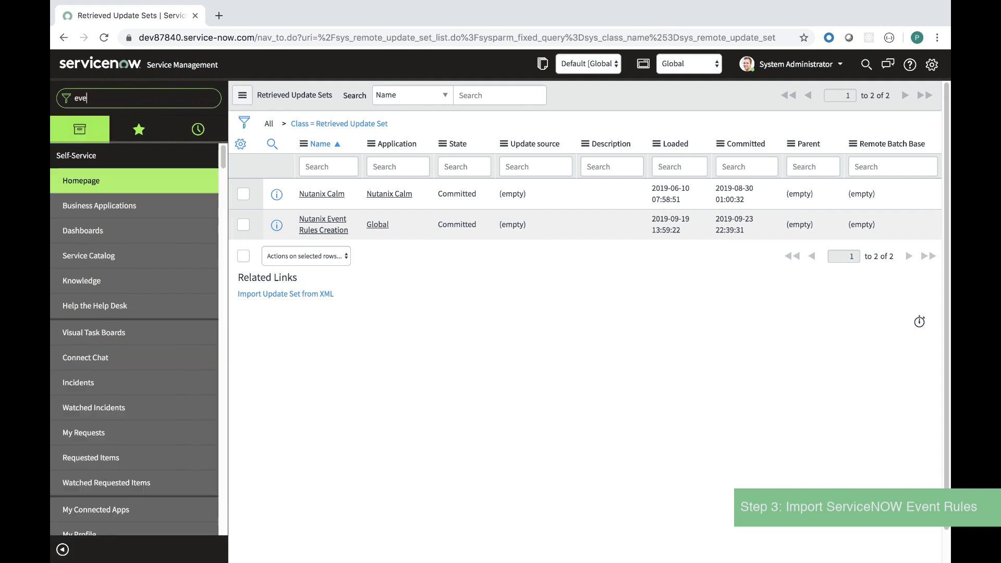
text(nt rule)
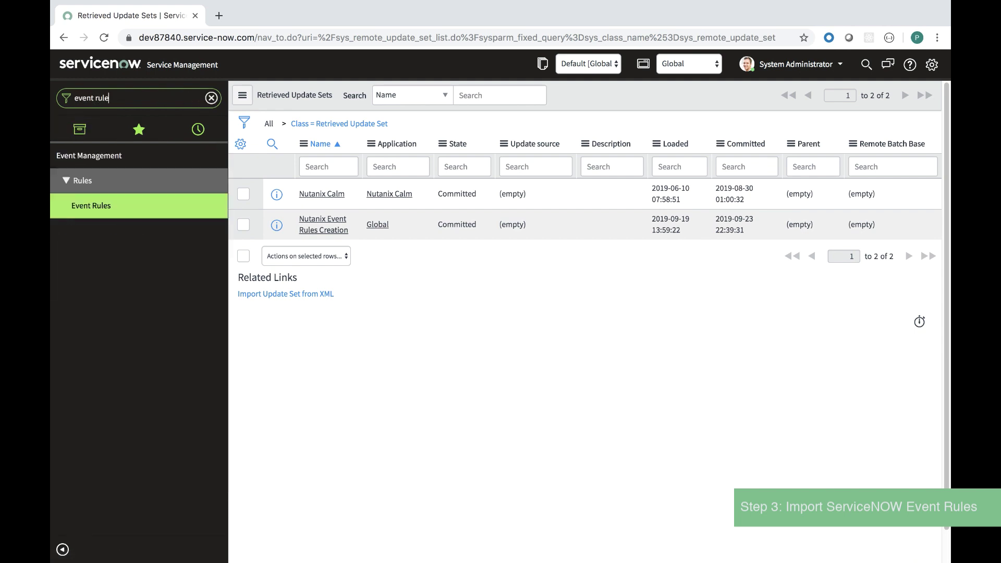
click(100, 207)
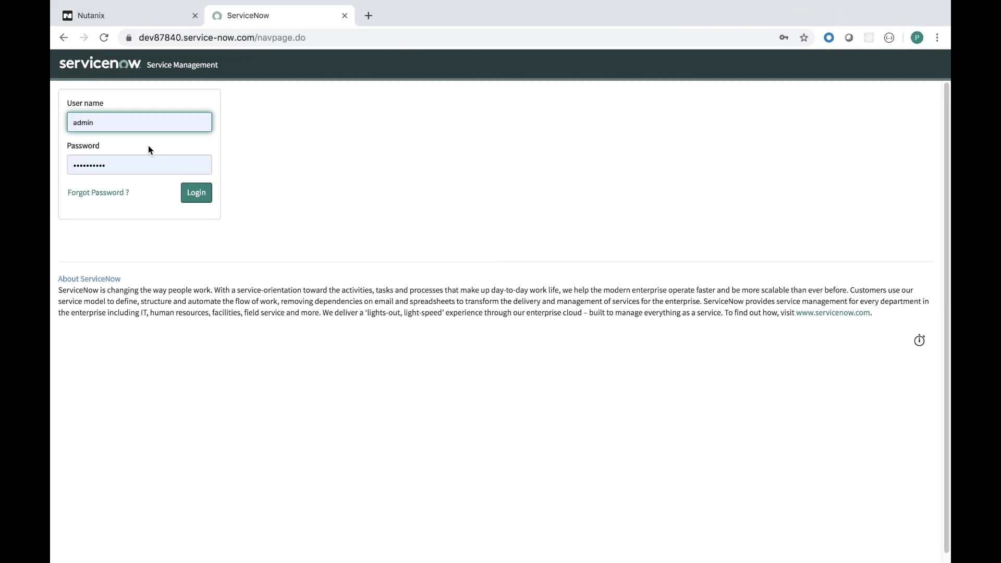
click(196, 193)
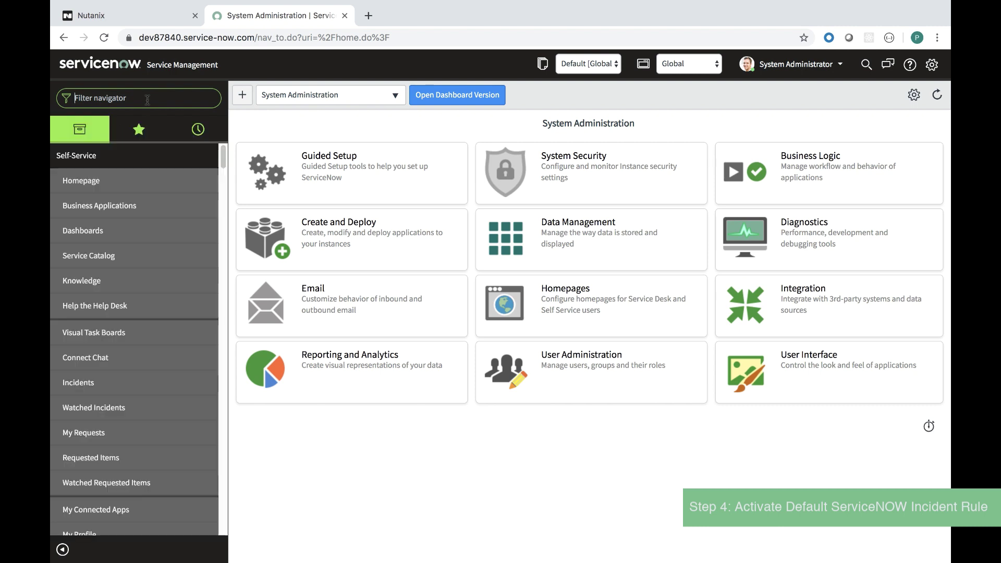
Set Create Incident's Active field to true in Alert Management rules, then view its Alert Filter.
text(event management)
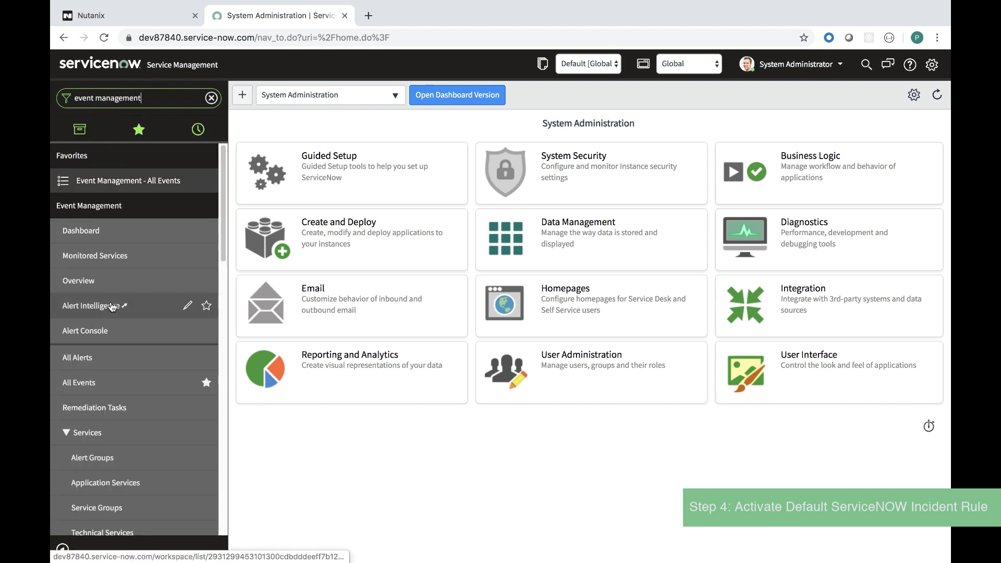
scroll(111, 307, down, 4)
scroll(111, 307, down, 3)
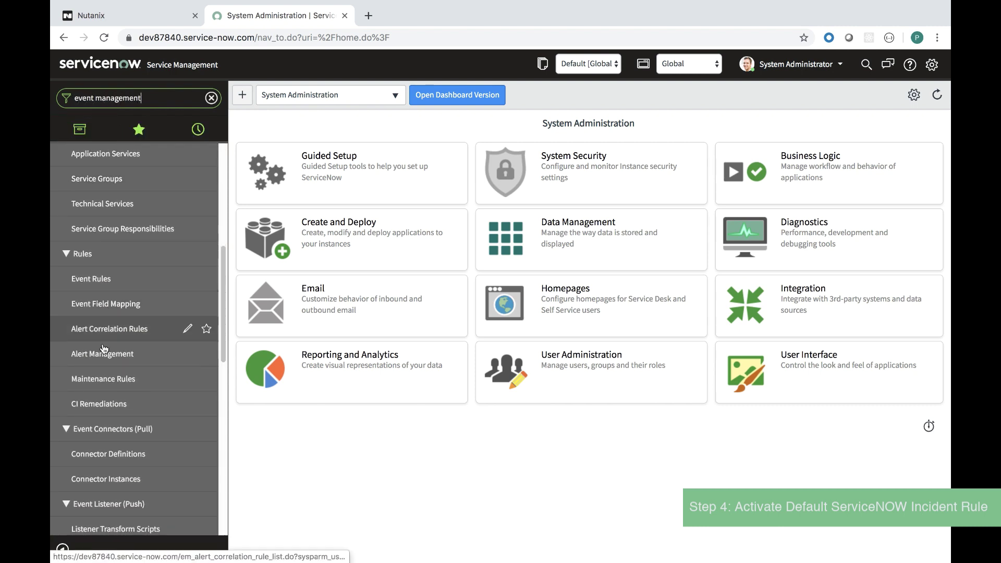
click(109, 355)
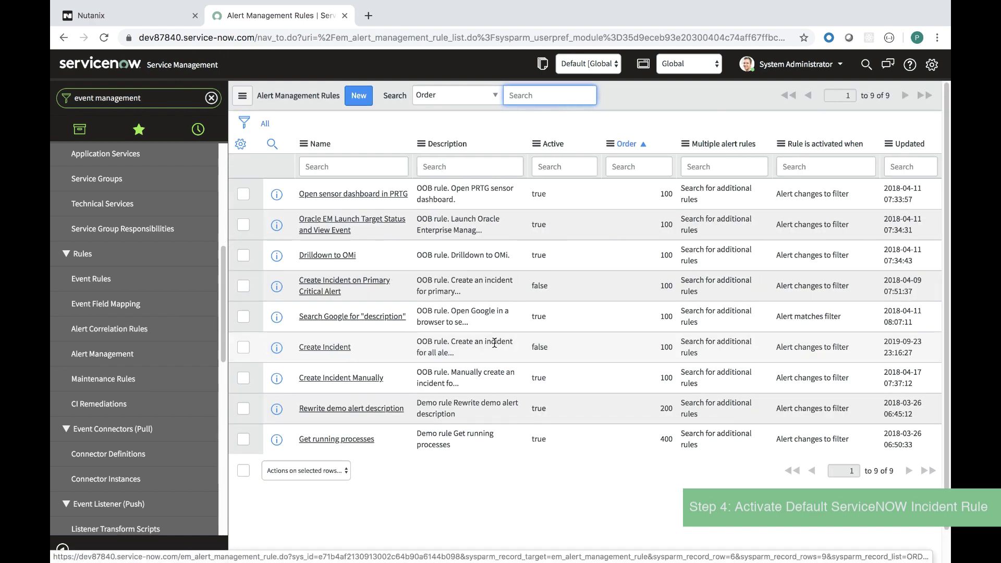
double_click(539, 348)
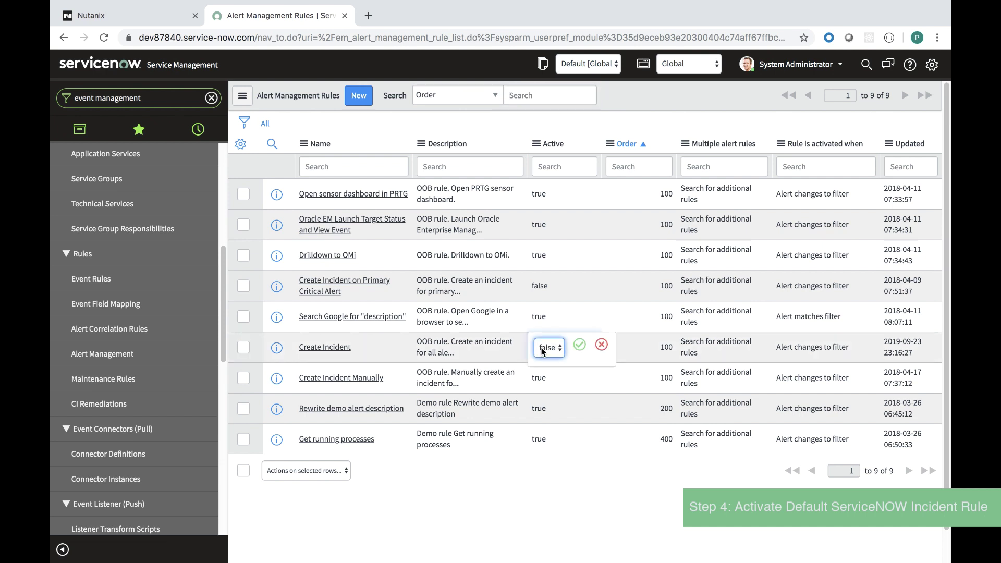
click(563, 354)
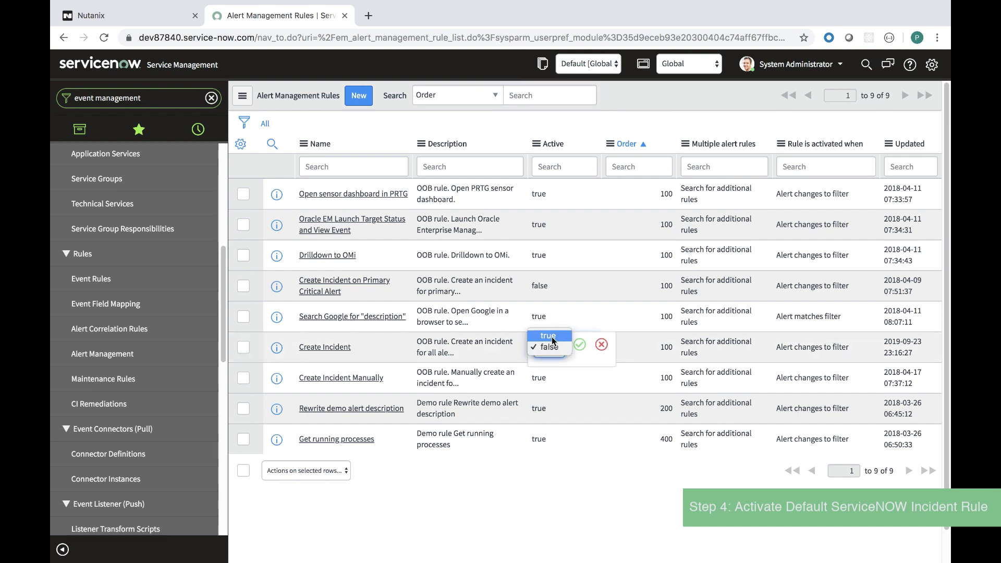
click(548, 335)
click(579, 345)
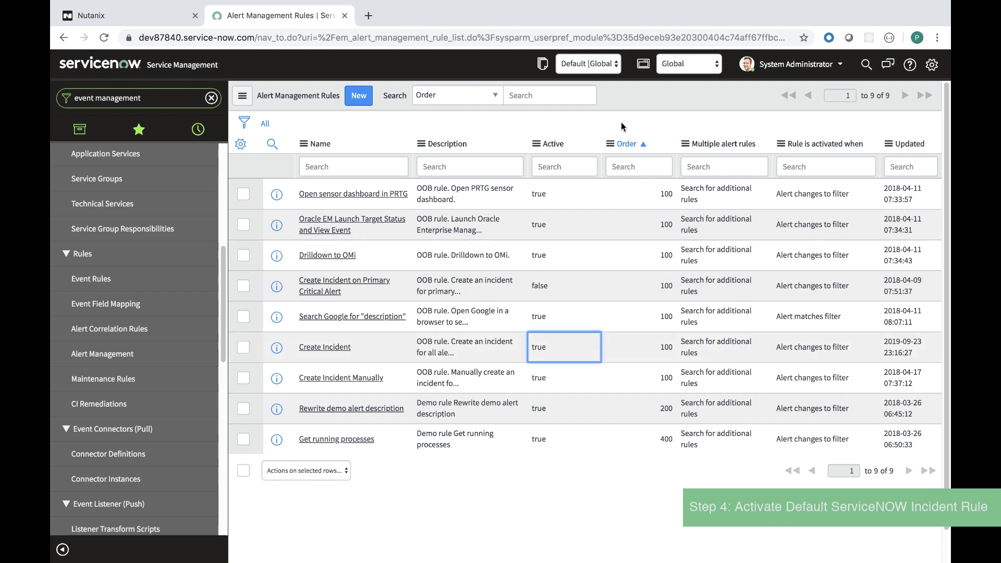
click(339, 345)
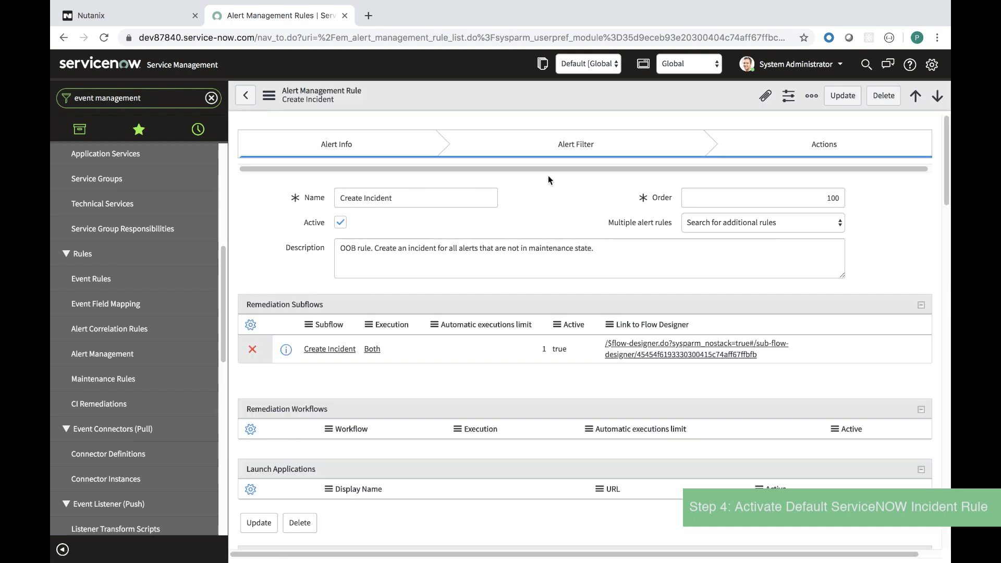
click(547, 151)
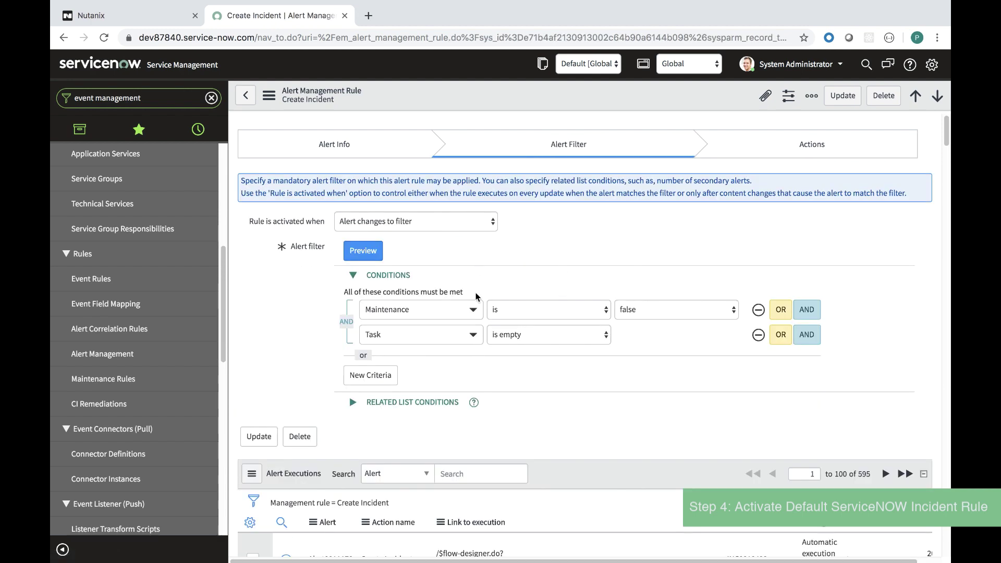
Log into the CentOS7 VM console and run stress -m 4 --vm-bytes 500M -t 40m &.
click(245, 95)
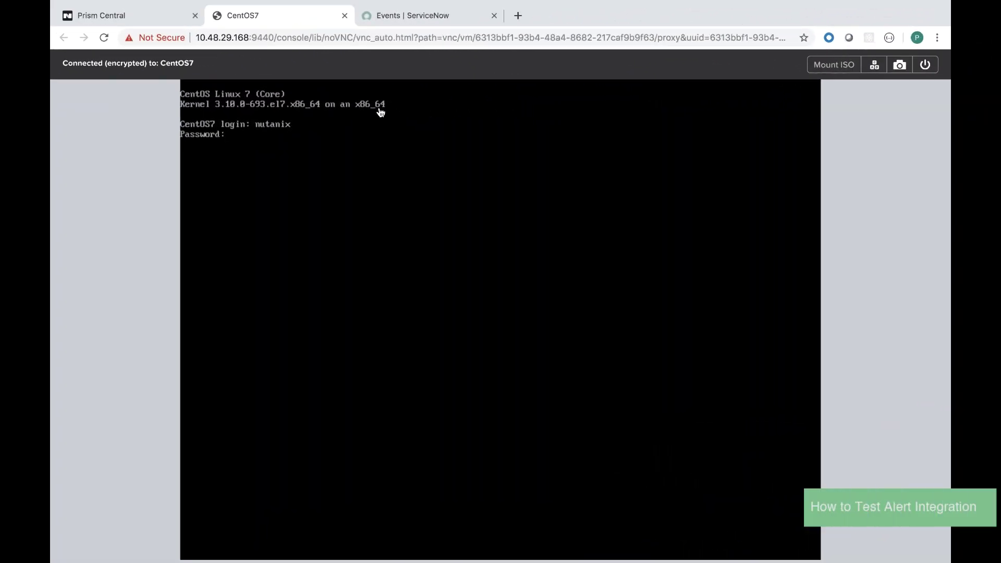
key(Return)
key(Return)
key(Return)
key(Return)
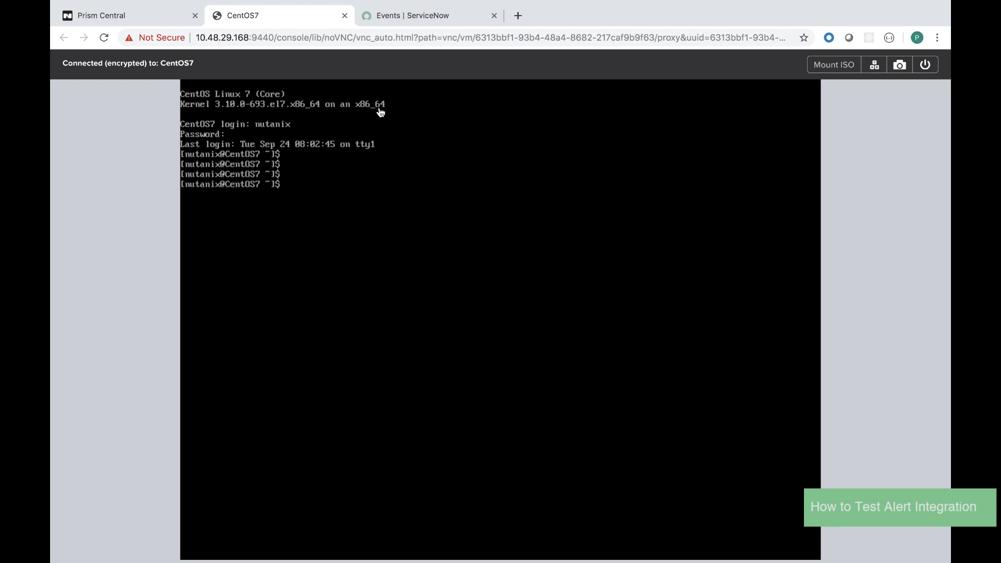
text(stress -m 4 --vm-bytes 500M -t 40m &)
key(Return)
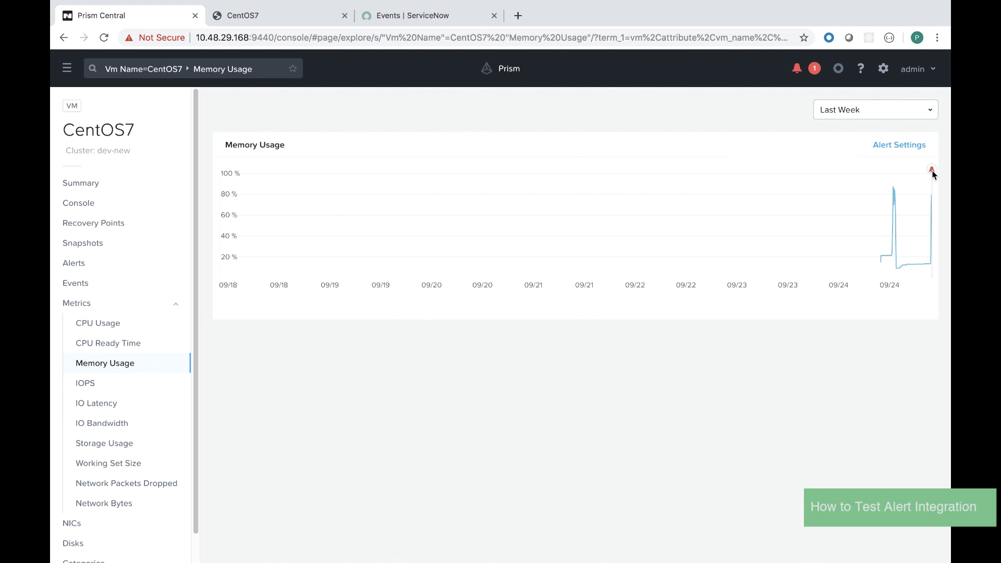
Check critical alerts, then open the succeeded play of the VM Memory Usage High (ServiceNow Integration) playbook.
click(805, 73)
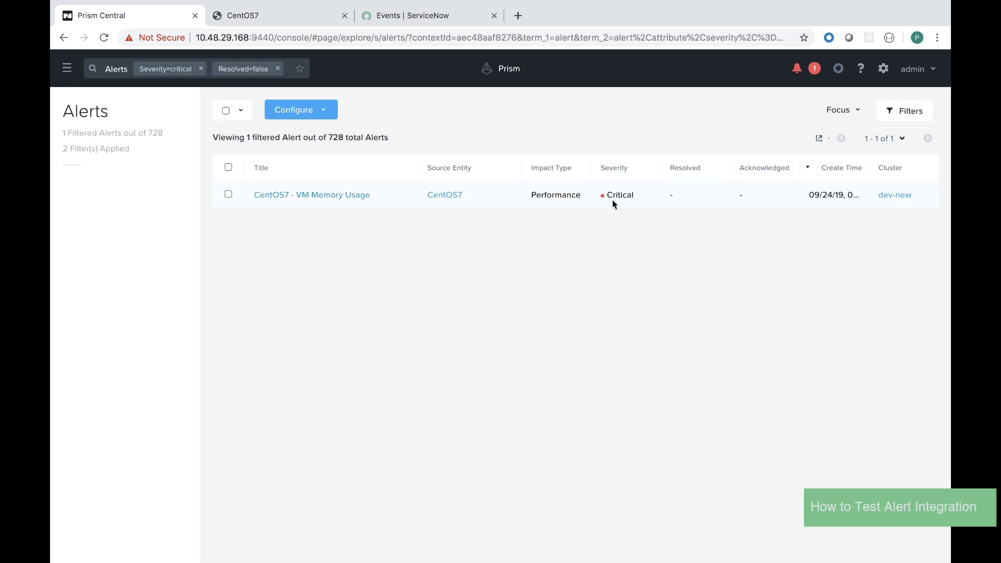
click(67, 68)
mouse_move(125, 225)
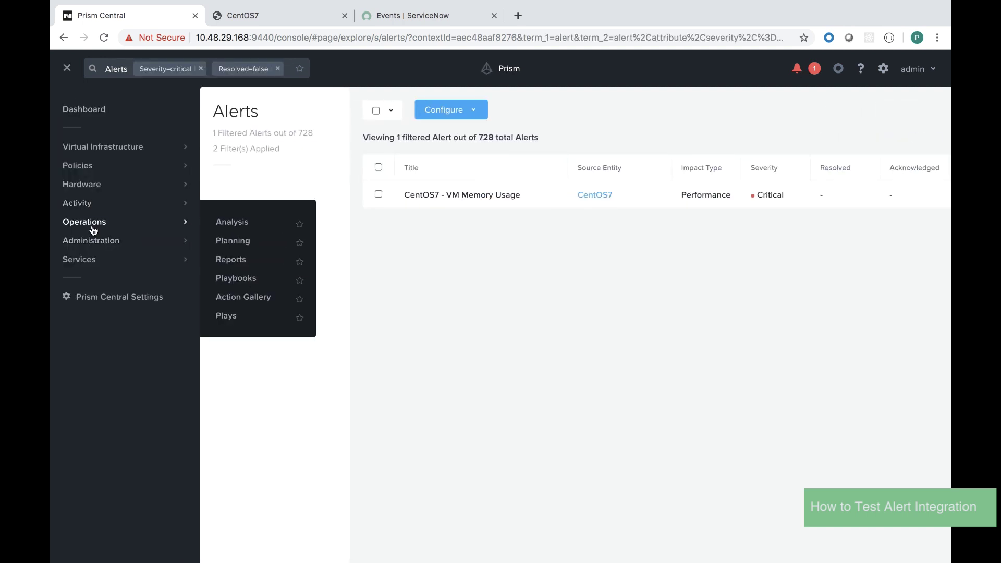
click(240, 282)
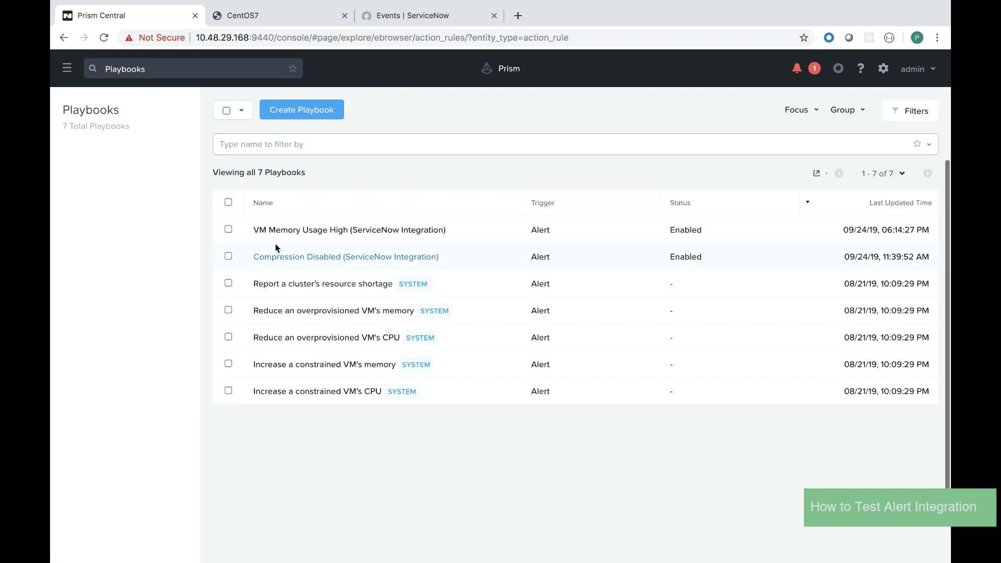
click(279, 233)
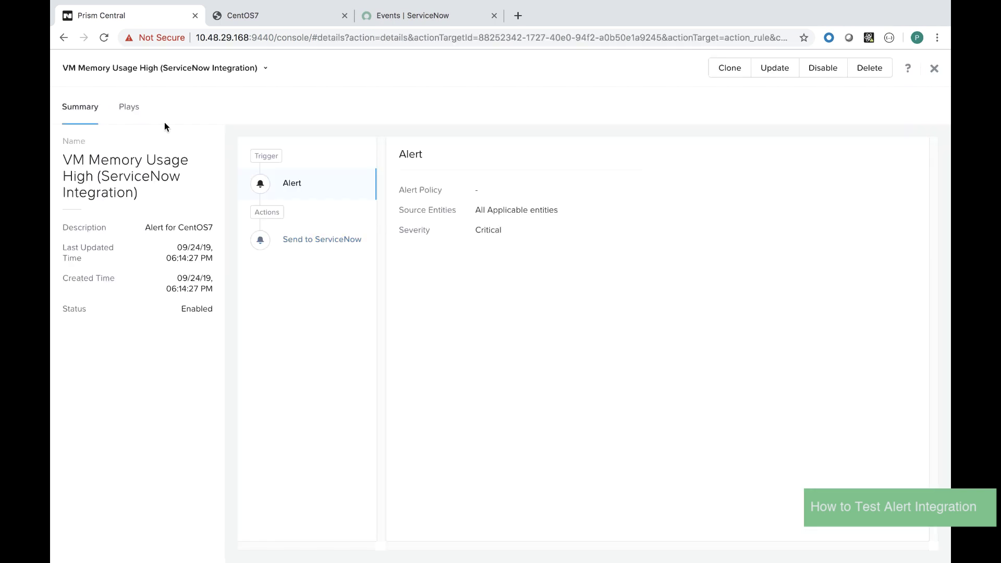
click(131, 108)
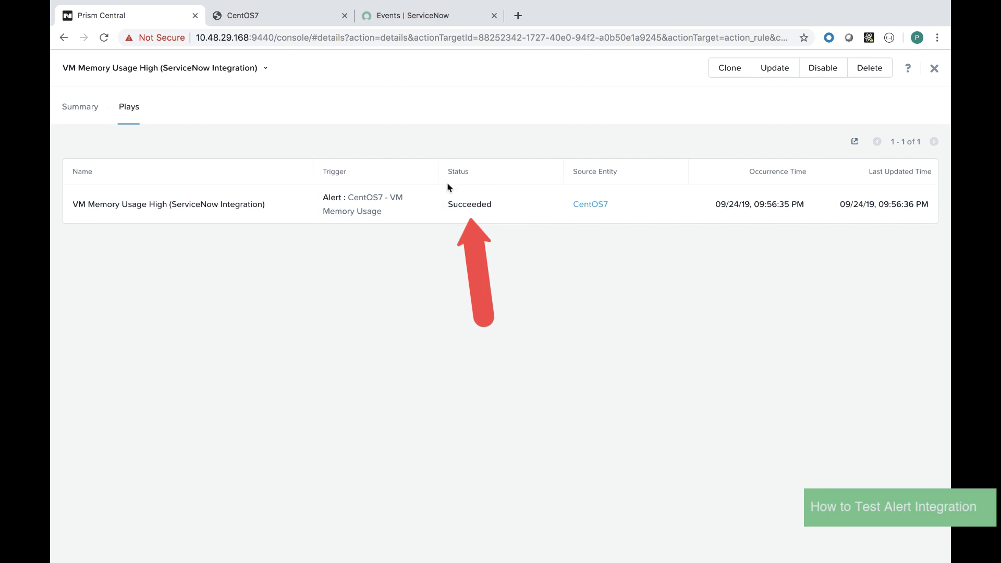
click(240, 206)
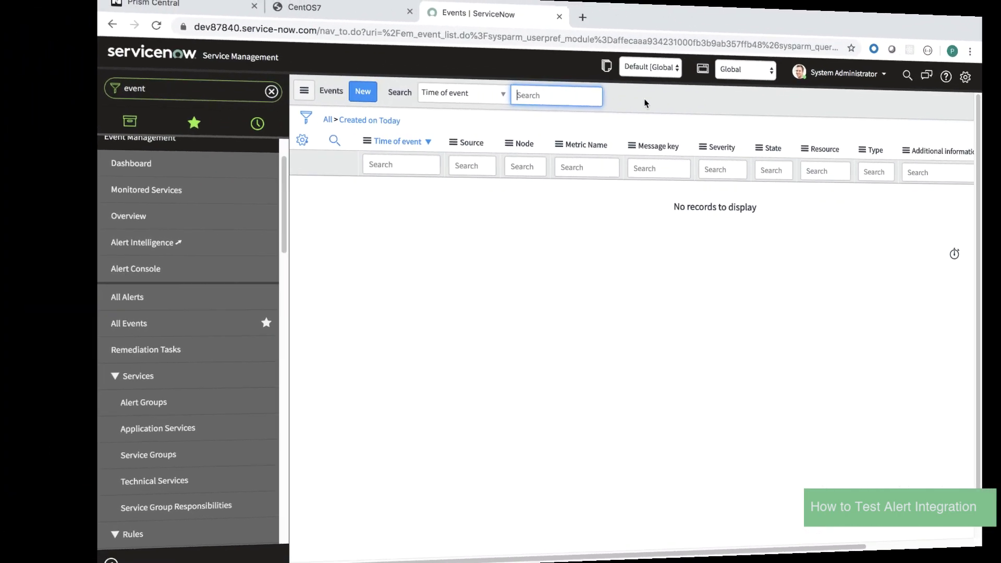
Refresh the Events list and review the Nutanix CentOS7 memory event record.
right_click(645, 103)
click(611, 171)
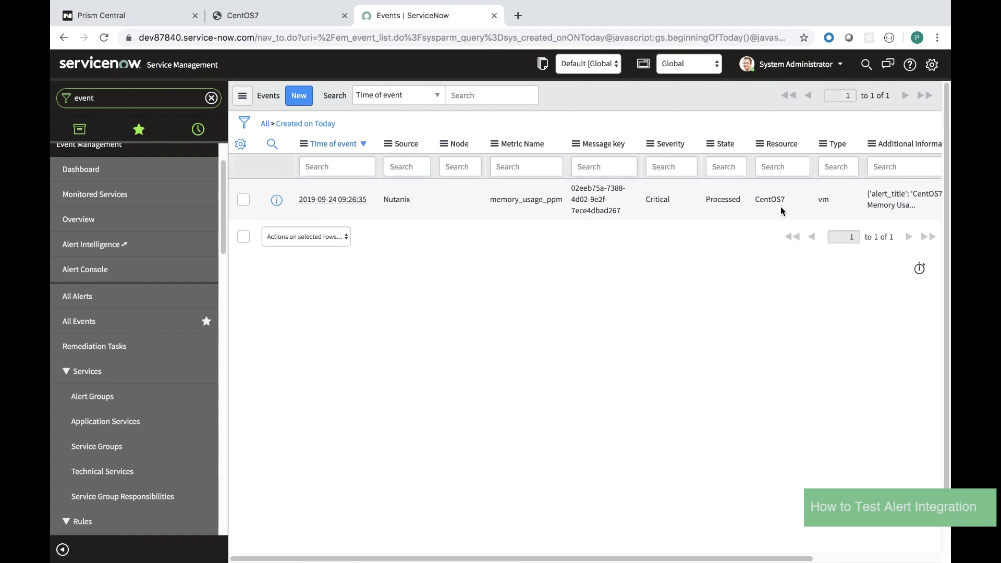
click(332, 200)
scroll(374, 219, down, 5)
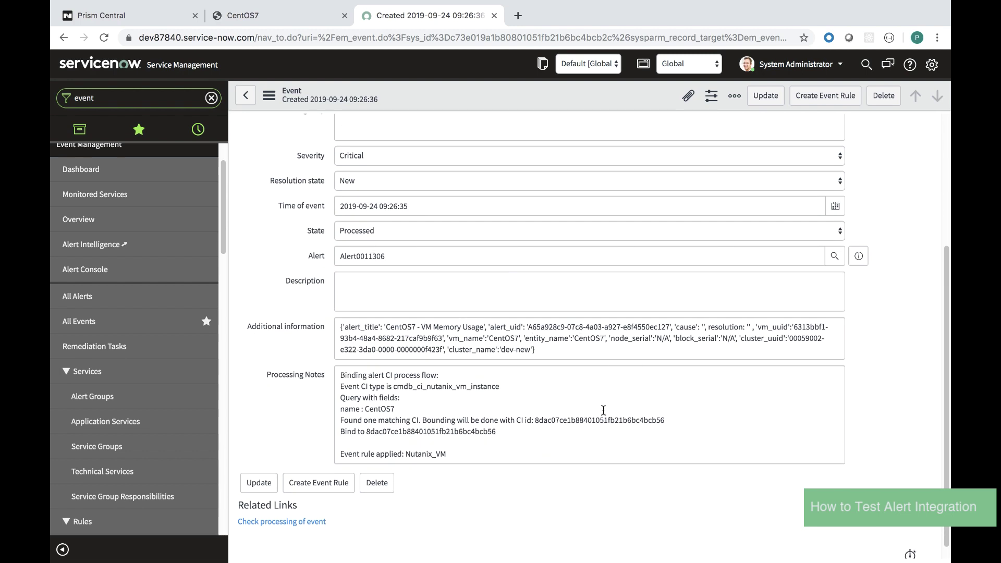
scroll(603, 410, up, 3)
Return to the events list and open the linked alert Alert0011306, closing Dependency Views.
click(245, 96)
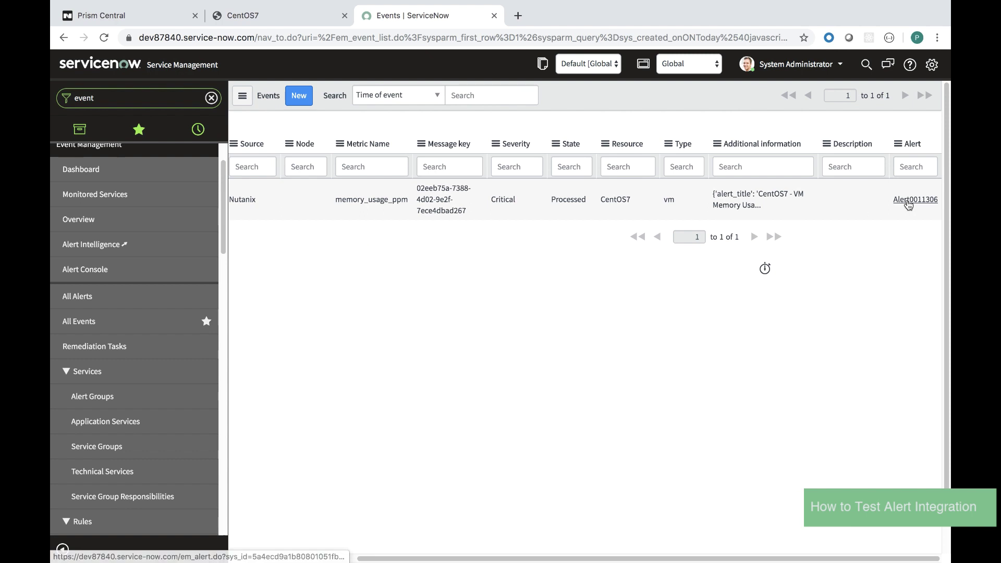
click(922, 199)
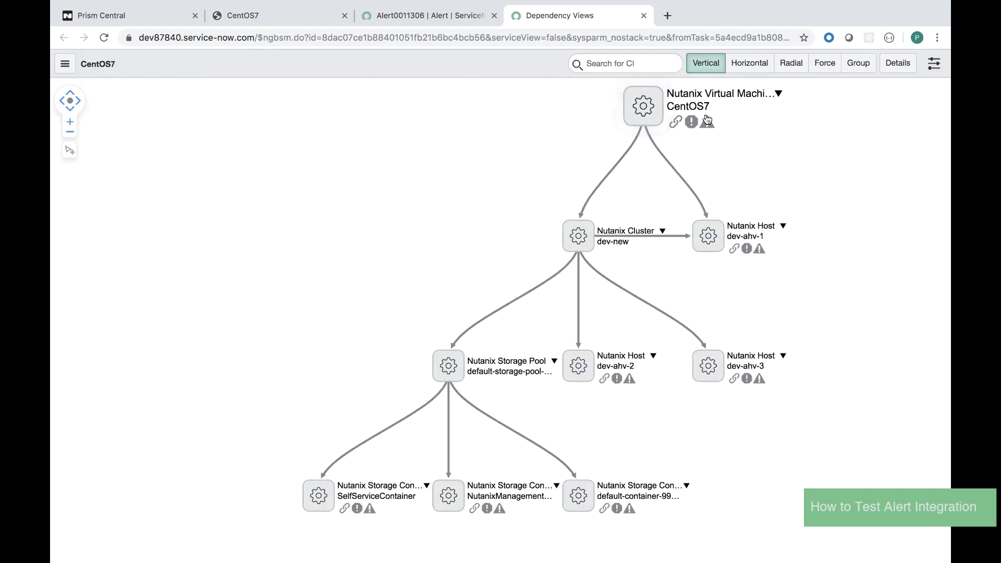
key(super+w)
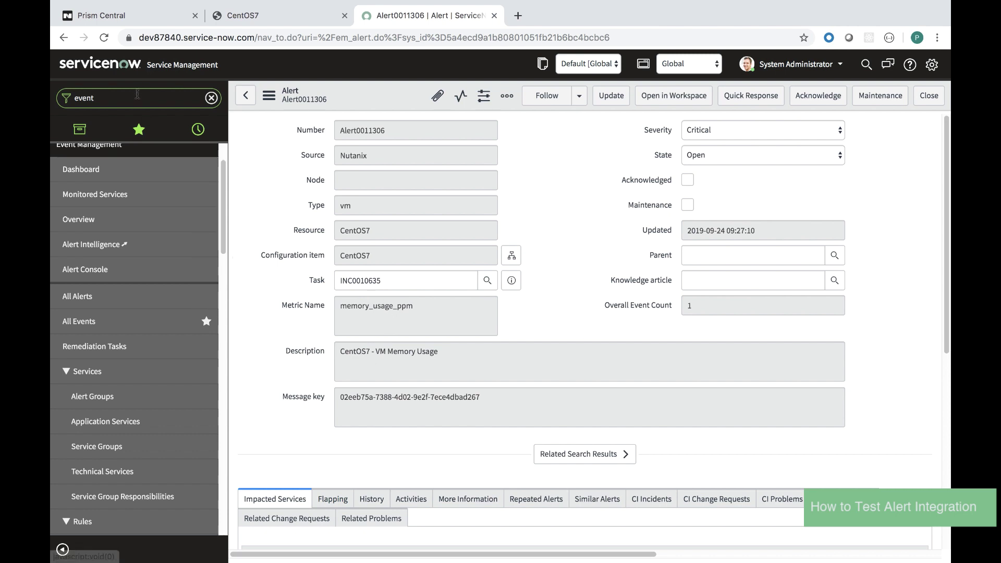
Copy the linked incident number INC0010635 and go to the Open incidents list.
click(309, 283)
key(ctrl+c)
click(85, 102)
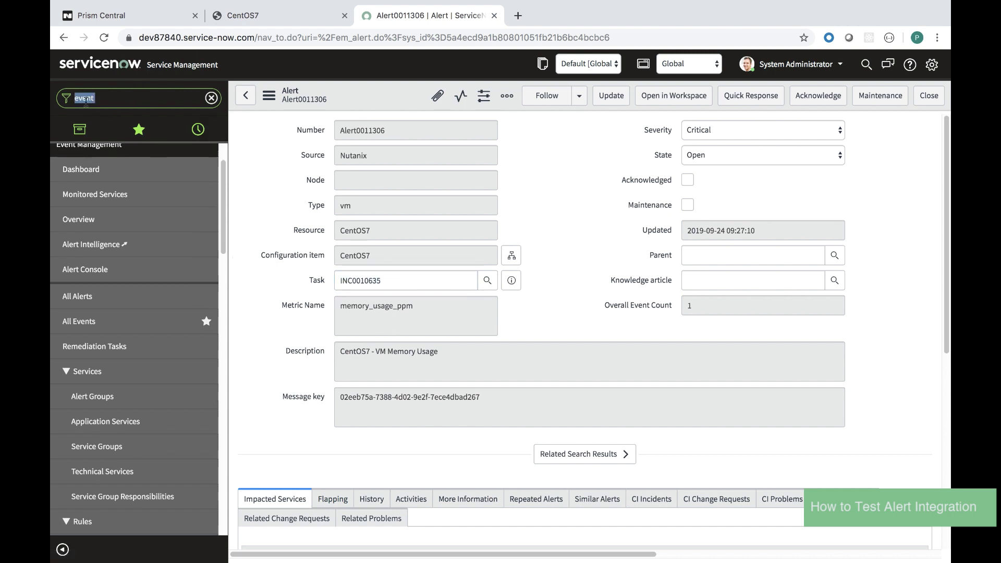
text(incident)
click(73, 247)
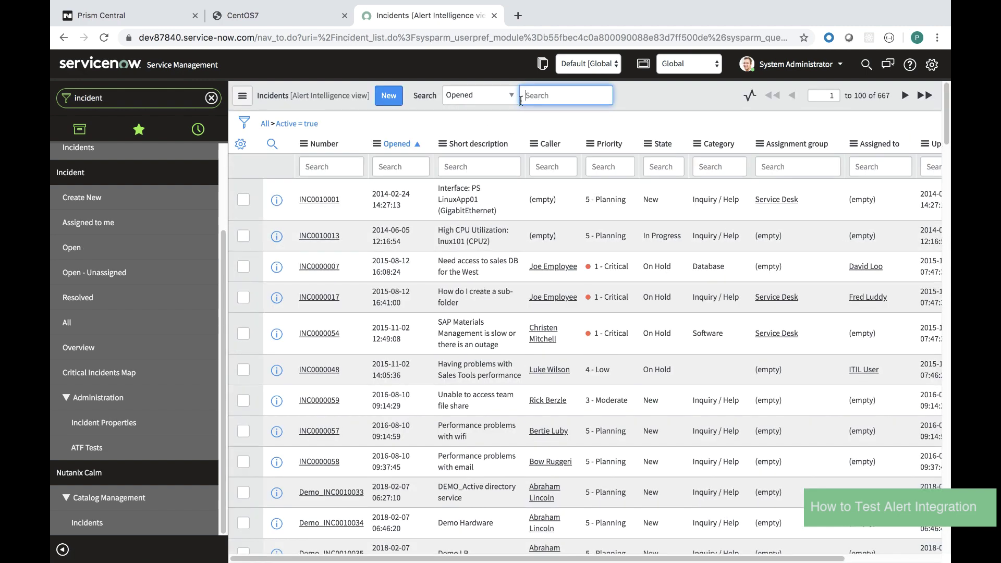
Search the incidents by Number for INC0010635 and open that incident.
click(508, 95)
click(489, 83)
key(ctrl+v)
key(Return)
click(326, 199)
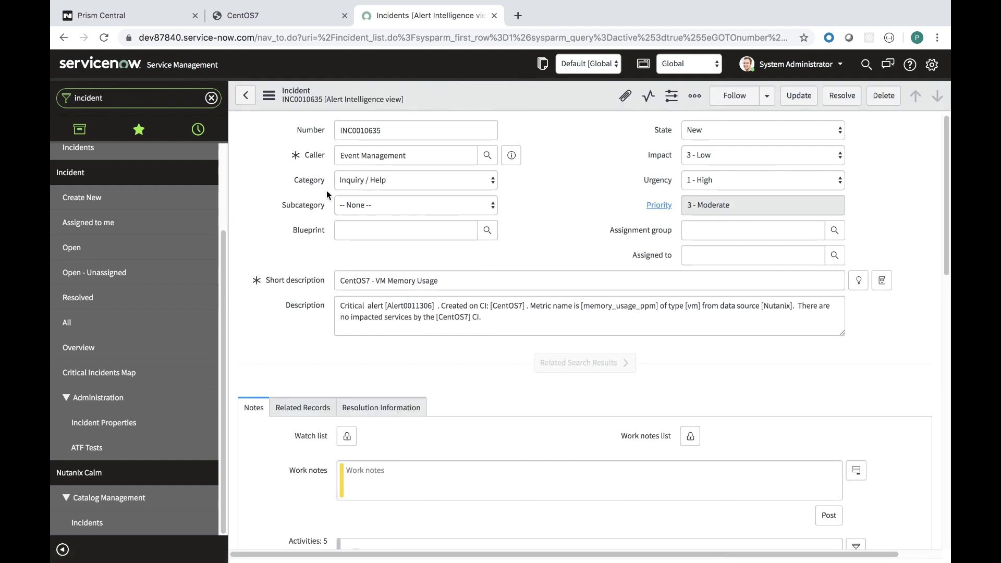